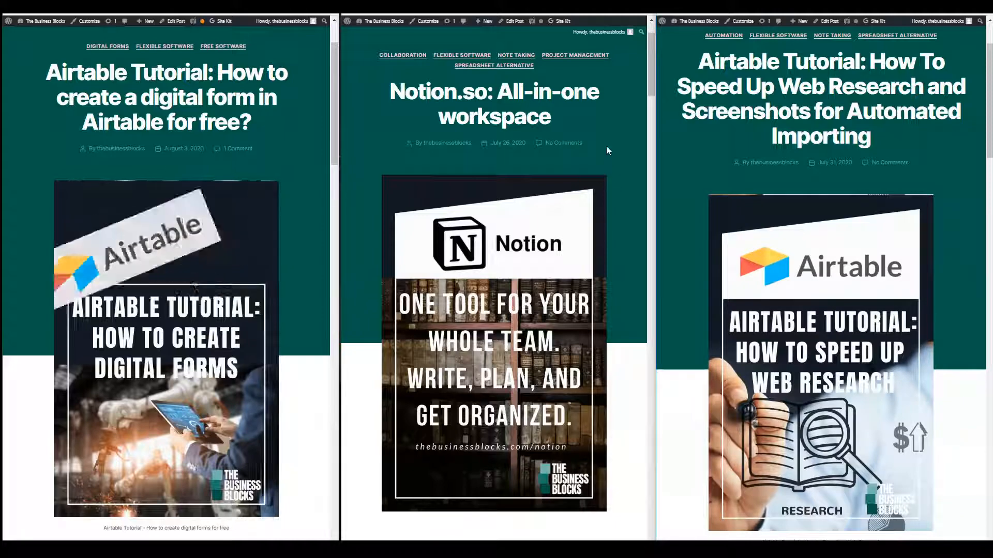
{"action": "mouse_move", "coordinate": [647, 82]}
{"action": "left_mouse_down"}
{"action": "mouse_move", "coordinate": [650, 140]}
{"action": "mouse_move", "coordinate": [649, 80]}
{"action": "left_mouse_up"}
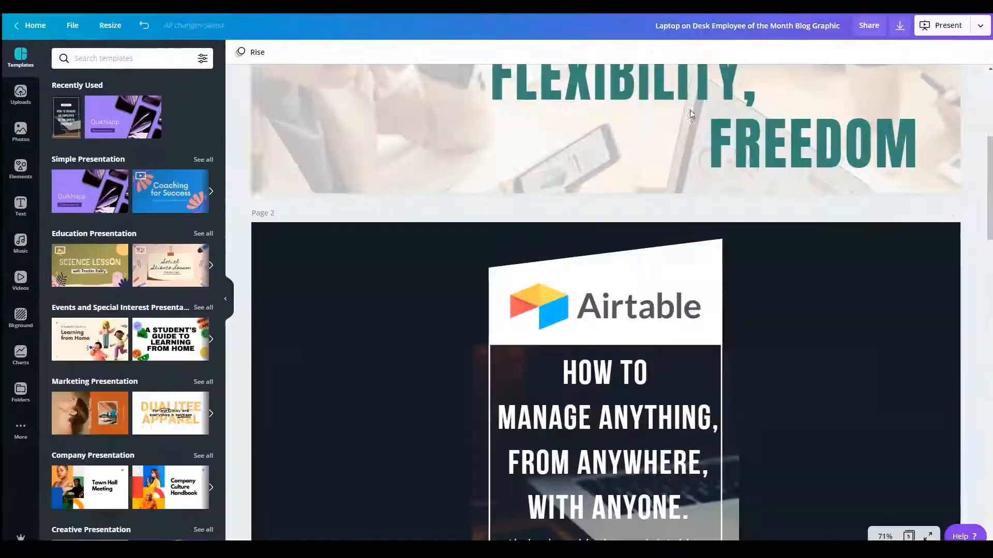
Step: Examine the separate elements of page 1: both logos, the three headline words, the slanted overlay shape and the page background
{"action": "scroll", "coordinate": [860, 415], "scroll_direction": "up", "scroll_amount": 6}
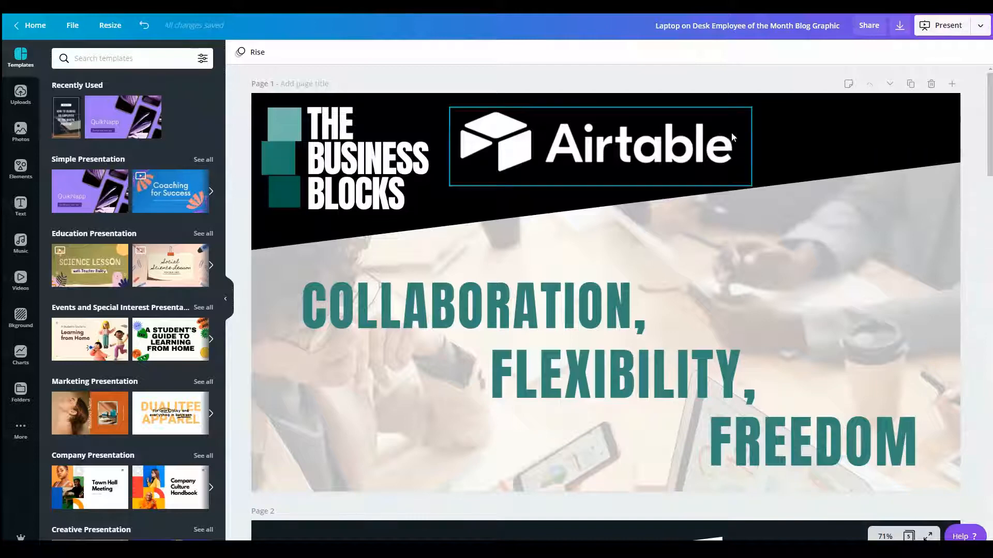
{"action": "left_click", "coordinate": [373, 126]}
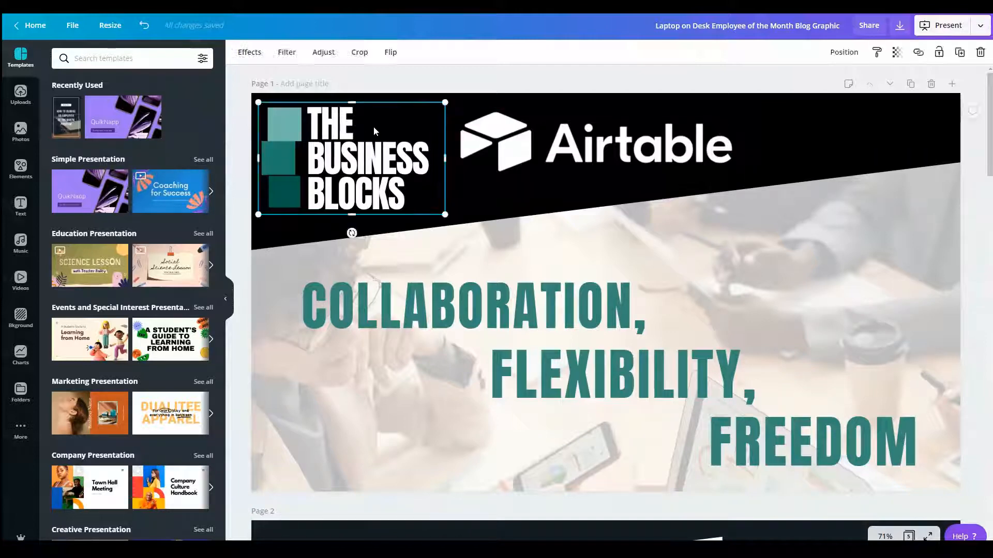
{"action": "left_click", "coordinate": [742, 129]}
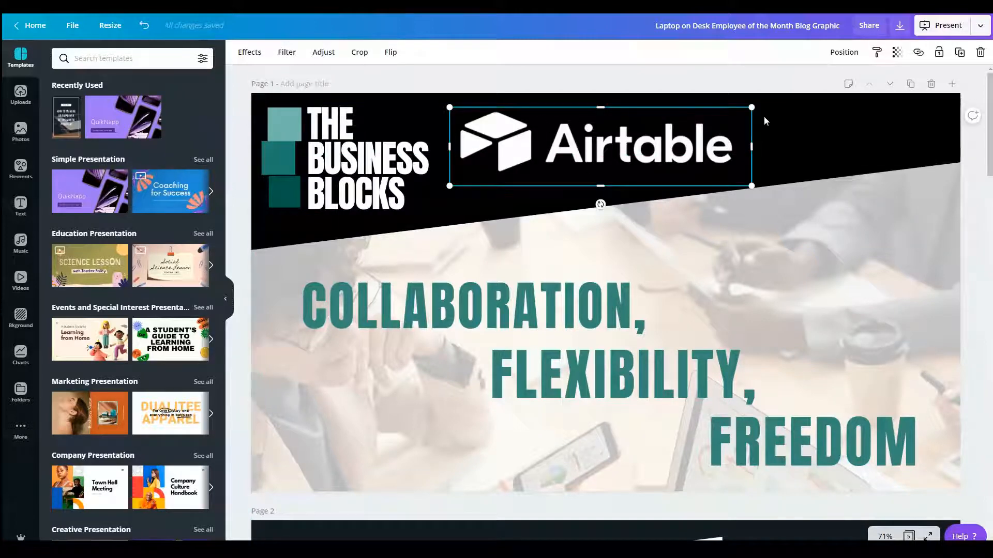
{"action": "left_click", "coordinate": [645, 309]}
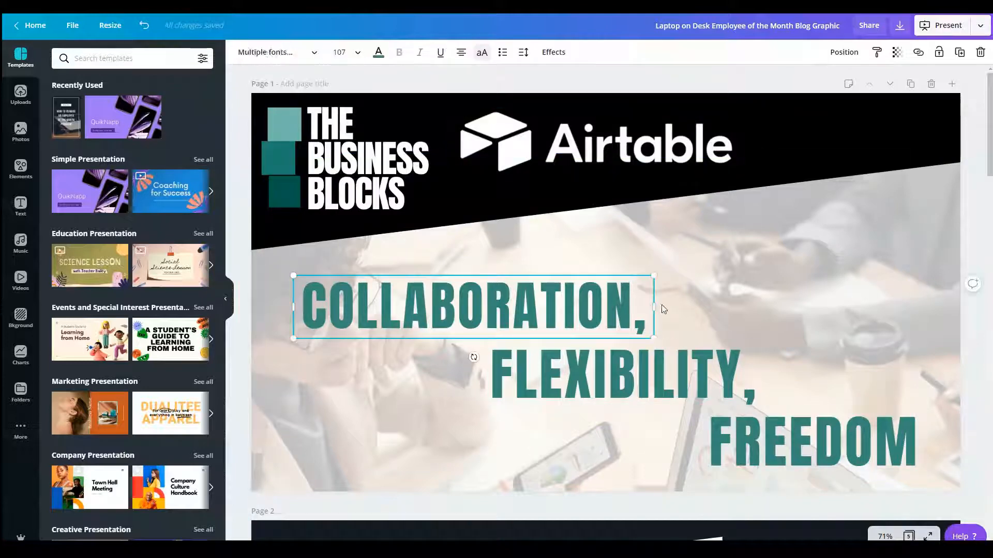
{"action": "left_click", "coordinate": [753, 365]}
{"action": "left_click", "coordinate": [909, 415]}
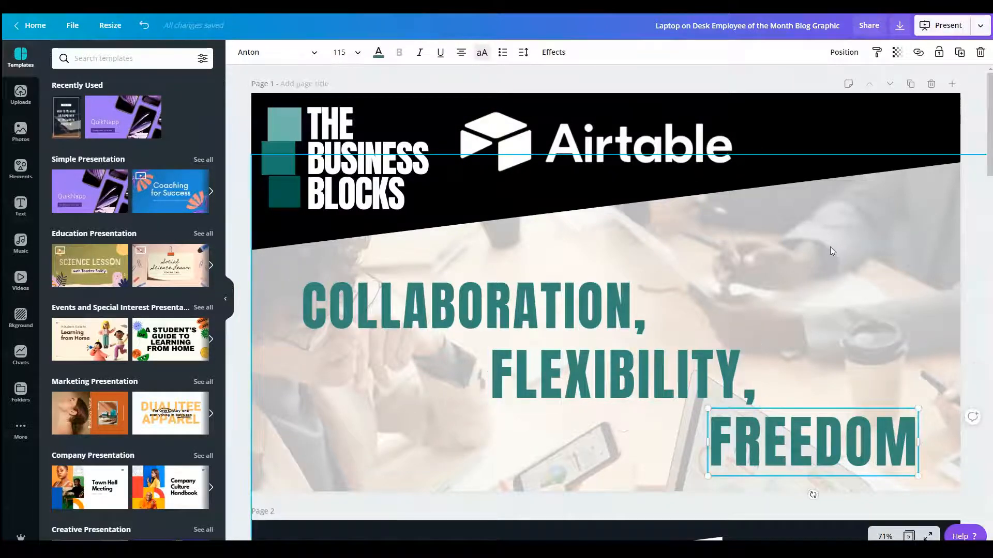
{"action": "left_click", "coordinate": [803, 177]}
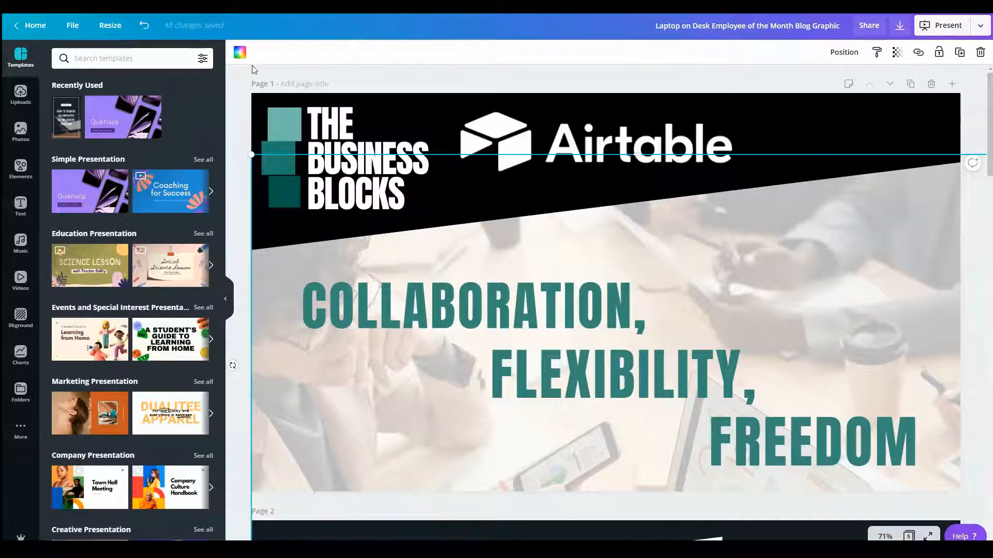
{"action": "left_click", "coordinate": [815, 123]}
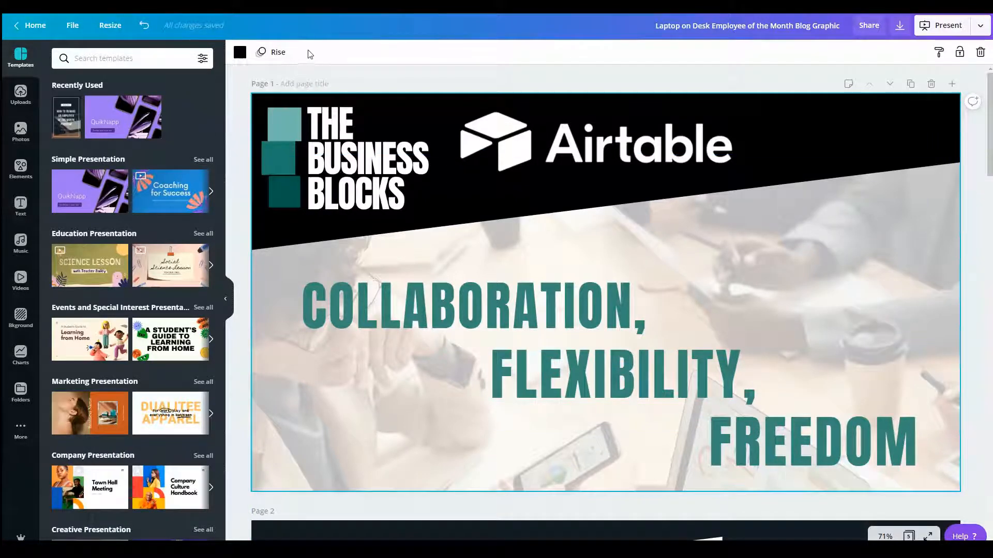
{"action": "scroll", "coordinate": [605, 303], "scroll_direction": "down", "scroll_amount": 9}
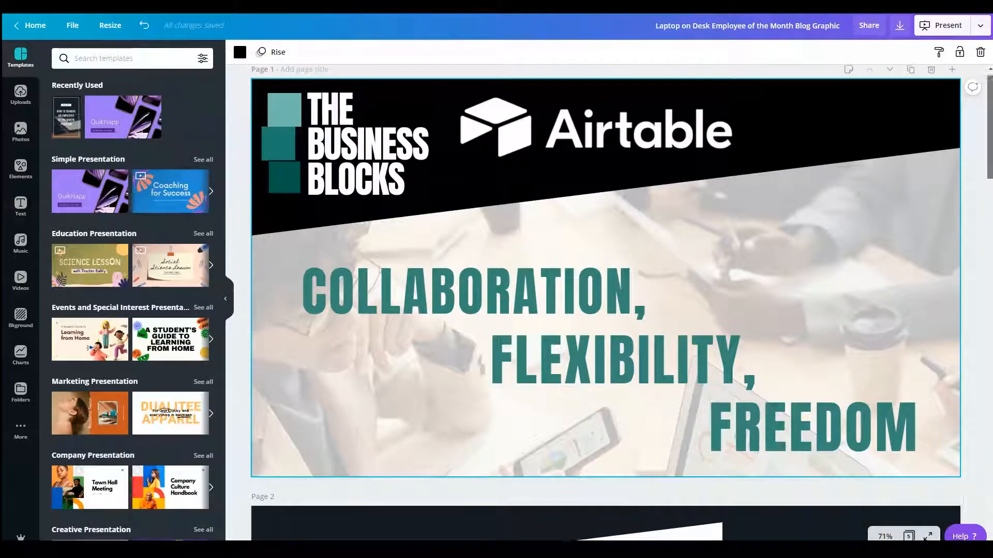
{"action": "scroll", "coordinate": [988, 133], "scroll_direction": "up", "scroll_amount": 9}
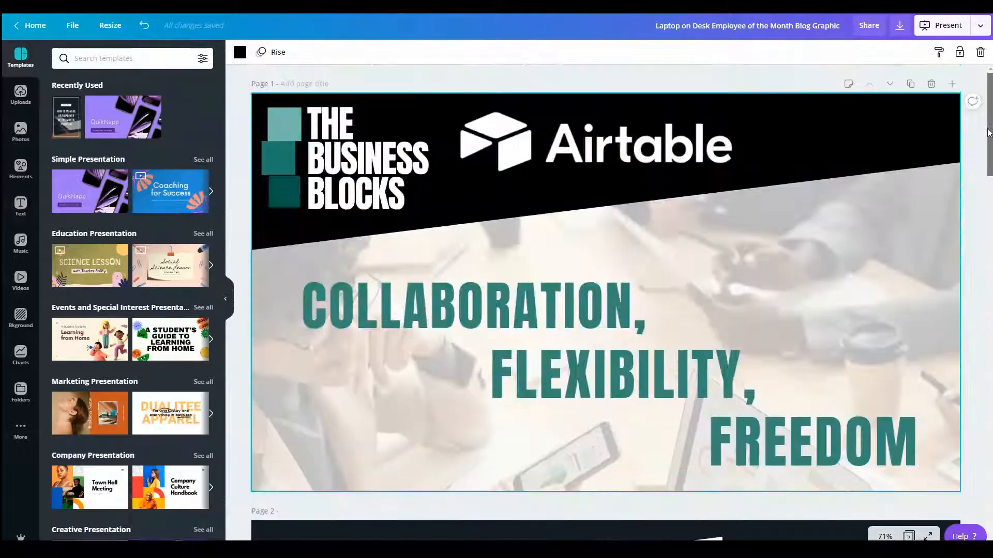
Step: Preview the Block, Fade, Tumble, Pop, Stomp, Baseline, Neon and Scrapbook animations on page 1, ending with Rise
{"action": "left_click", "coordinate": [278, 52]}
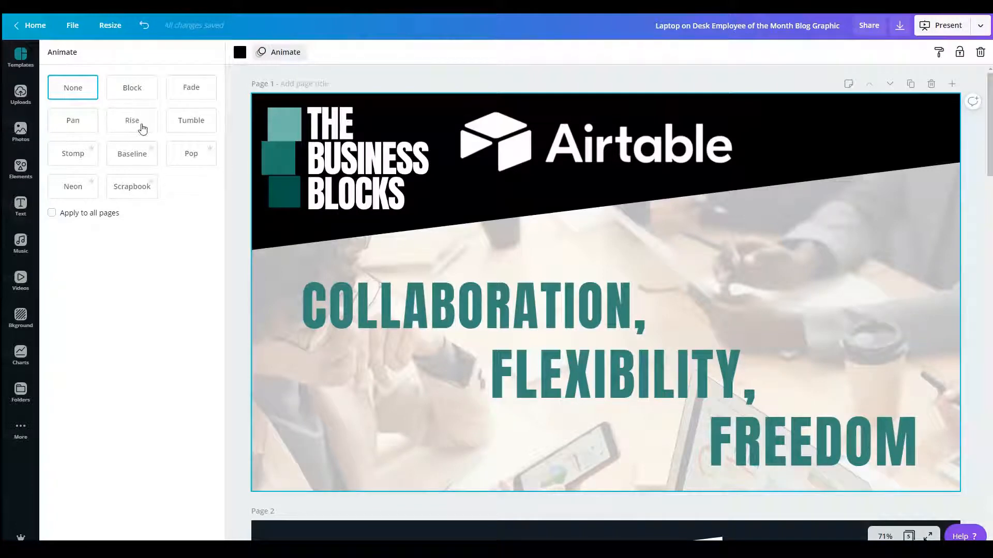
{"action": "left_click", "coordinate": [146, 97]}
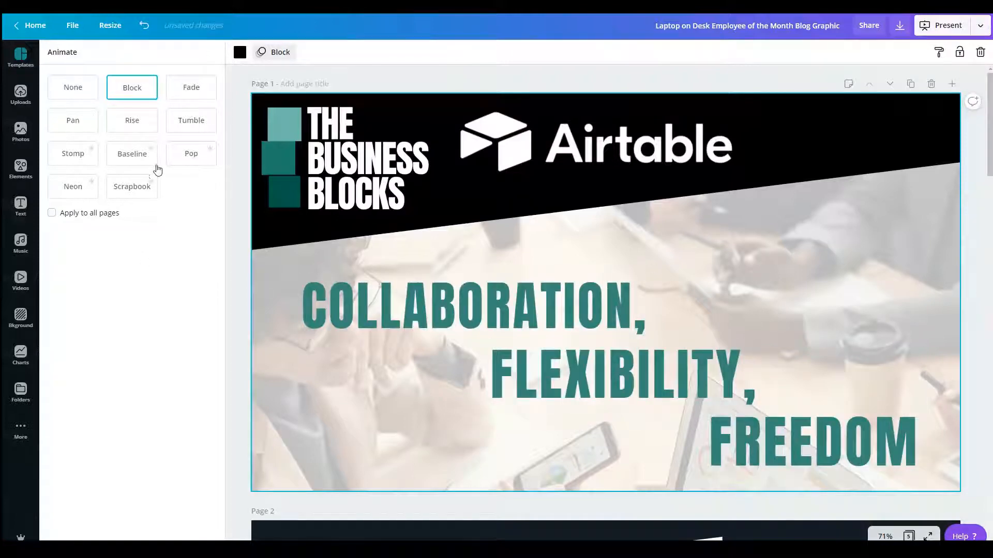
{"action": "left_click", "coordinate": [188, 95]}
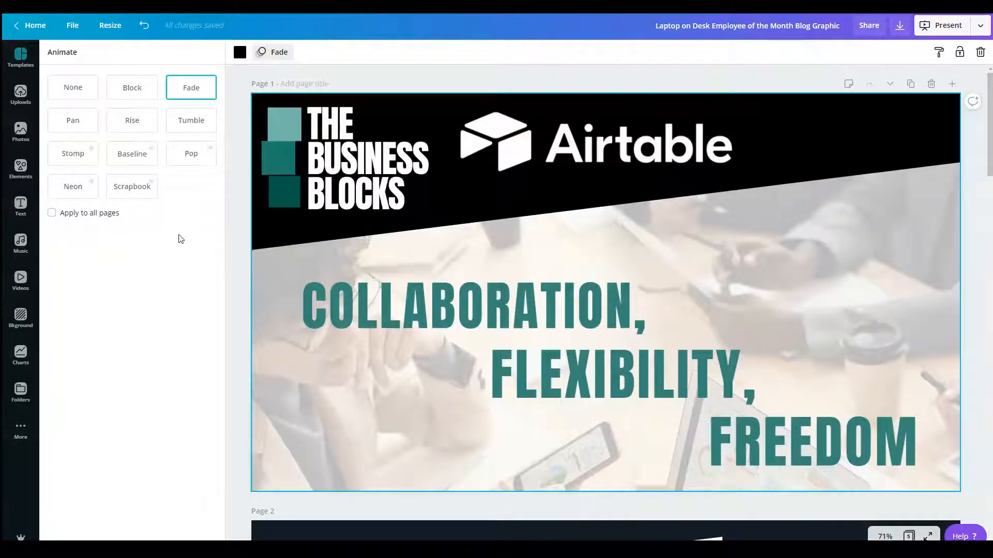
{"action": "left_click", "coordinate": [197, 119]}
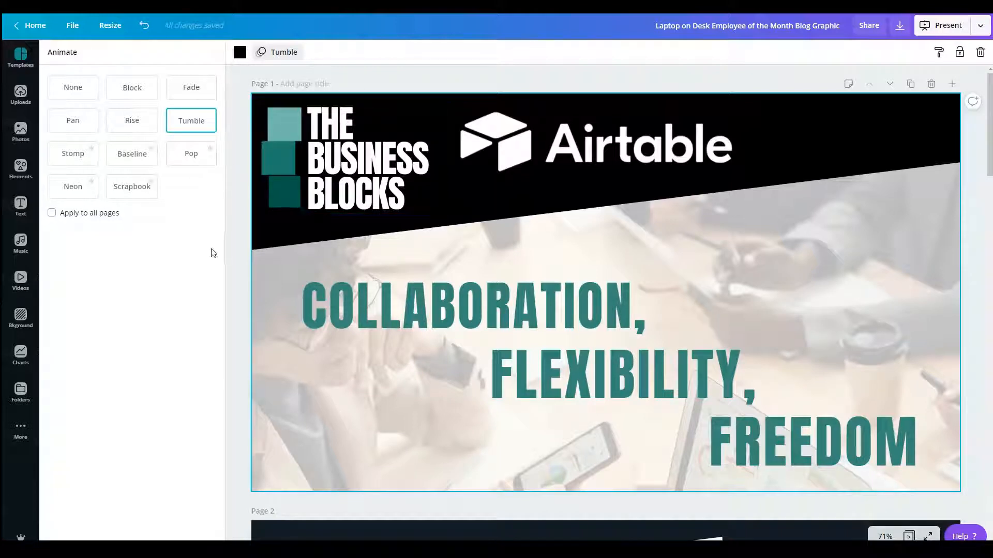
{"action": "left_click", "coordinate": [151, 165]}
{"action": "left_click", "coordinate": [191, 154]}
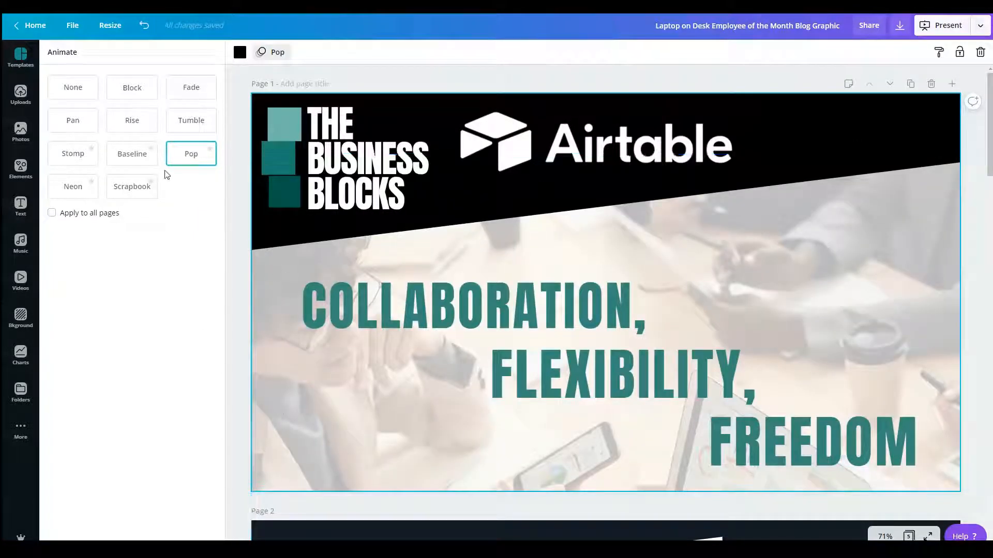
{"action": "left_click", "coordinate": [82, 161]}
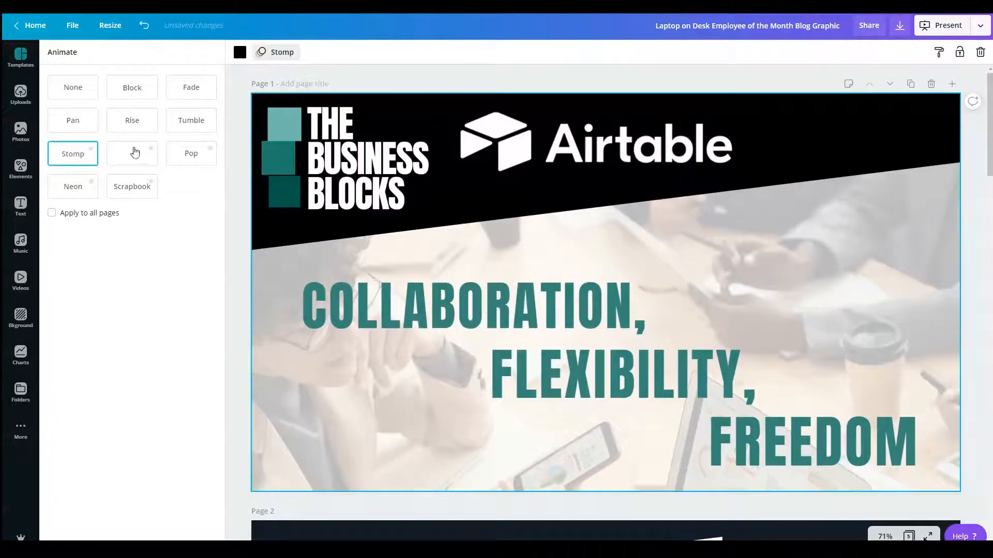
{"action": "left_click", "coordinate": [134, 151]}
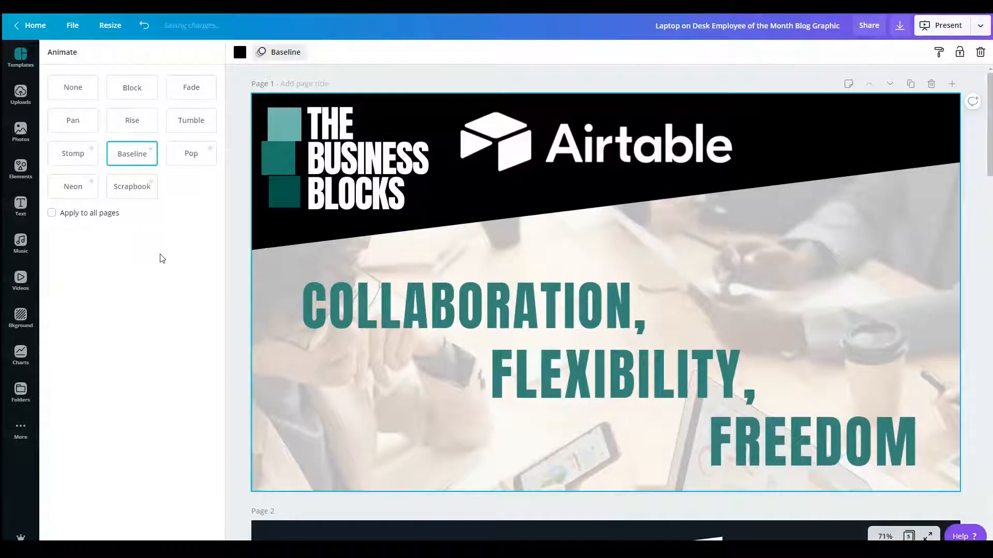
{"action": "left_click", "coordinate": [91, 190]}
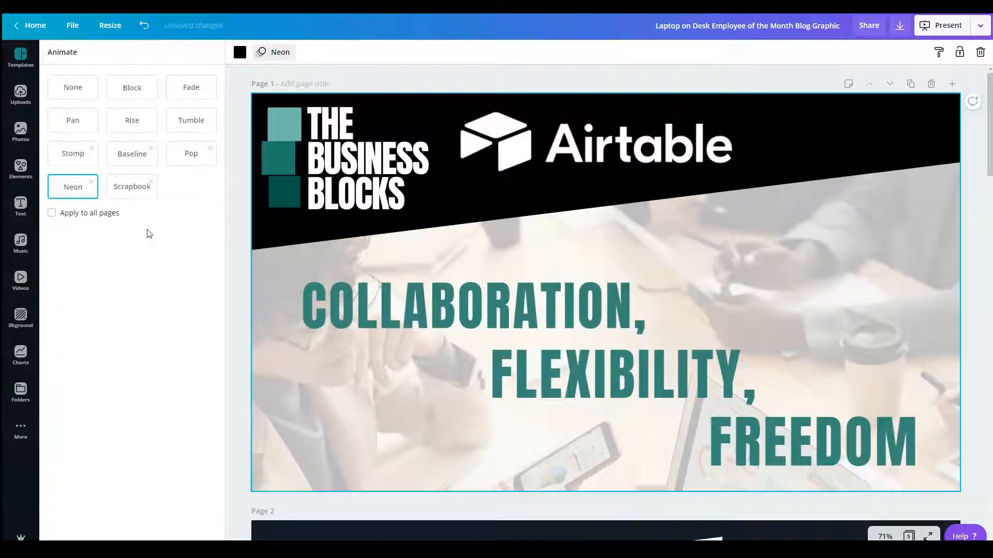
{"action": "left_click", "coordinate": [143, 192]}
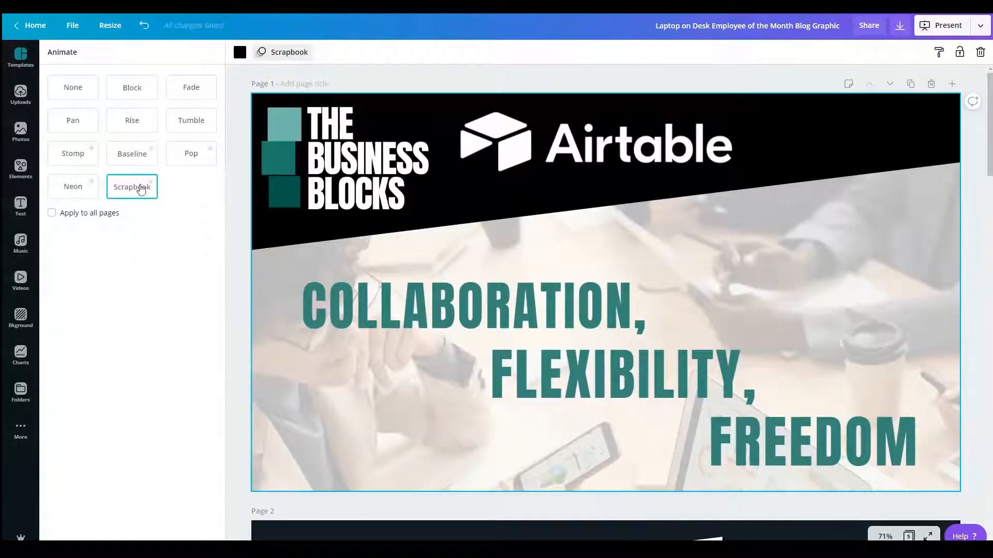
{"action": "left_click", "coordinate": [137, 118]}
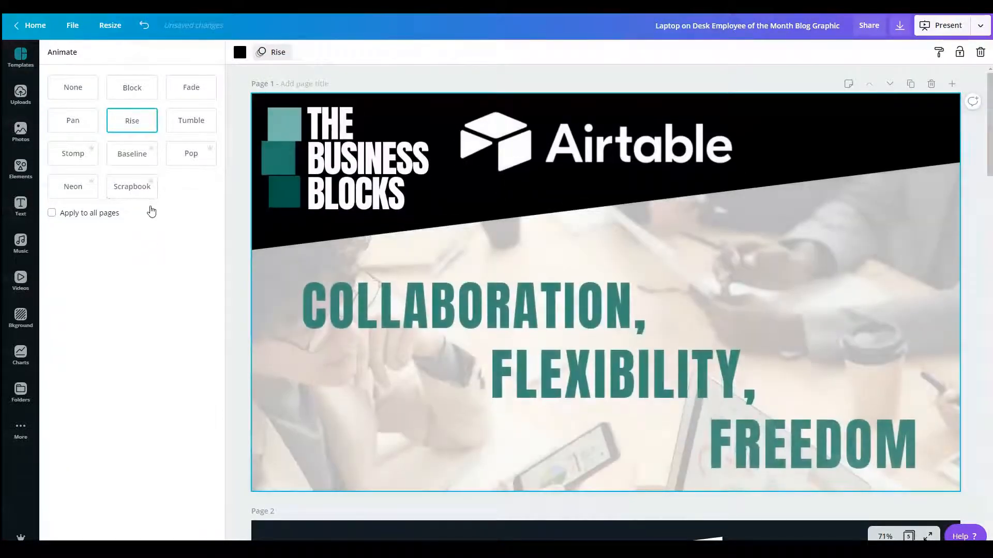
Step: Set the page animation of page 2 to Tumble
{"action": "scroll", "coordinate": [418, 258], "scroll_direction": "down", "scroll_amount": 8}
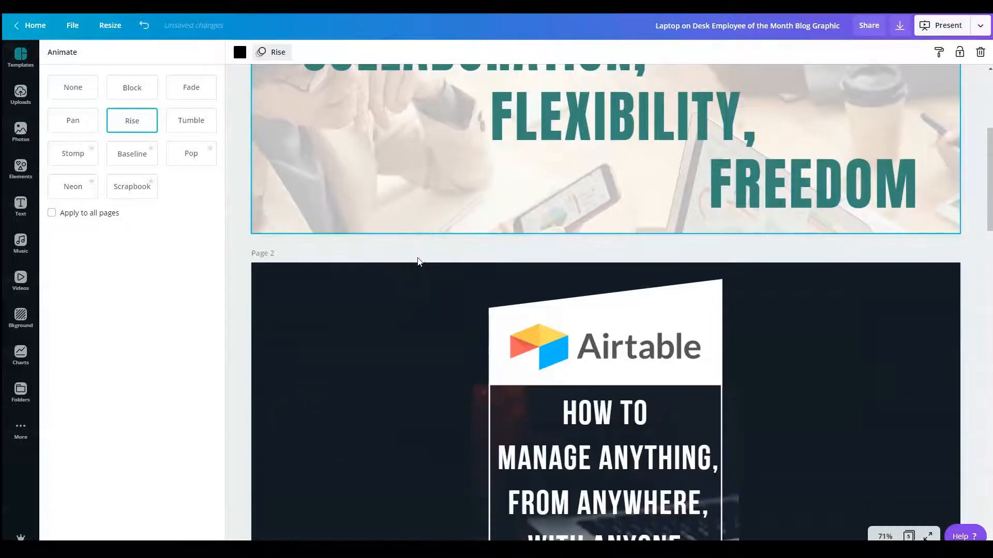
{"action": "left_click", "coordinate": [342, 241]}
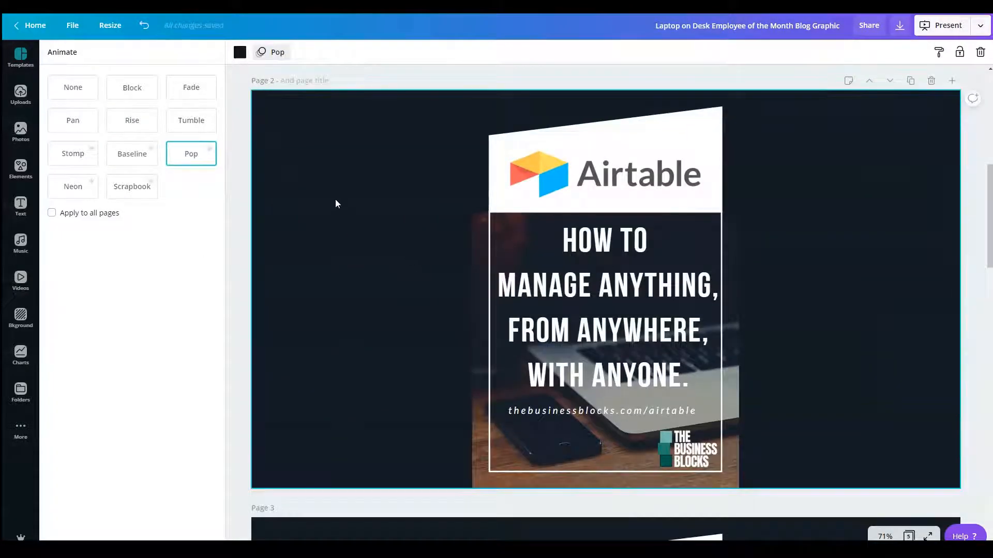
{"action": "left_click", "coordinate": [278, 54]}
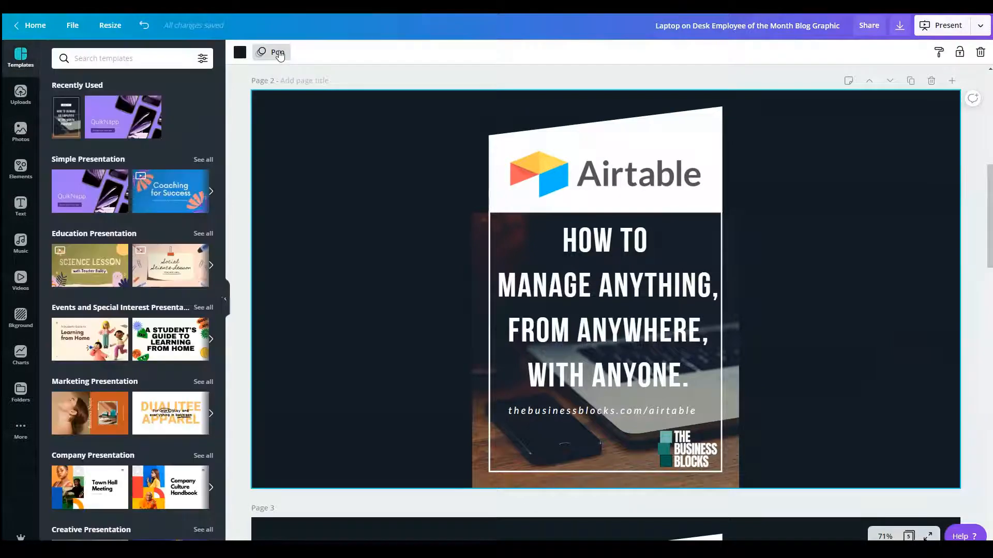
{"action": "left_click", "coordinate": [275, 53]}
{"action": "left_click", "coordinate": [193, 120]}
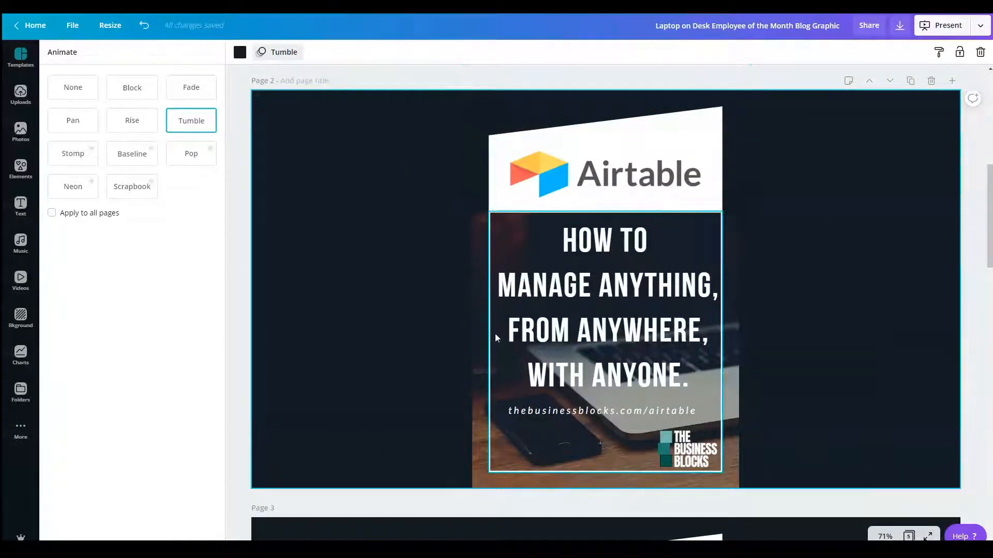
Step: Enlarge the laptop photo on page 2 until it covers the whole page
{"action": "left_click", "coordinate": [479, 352]}
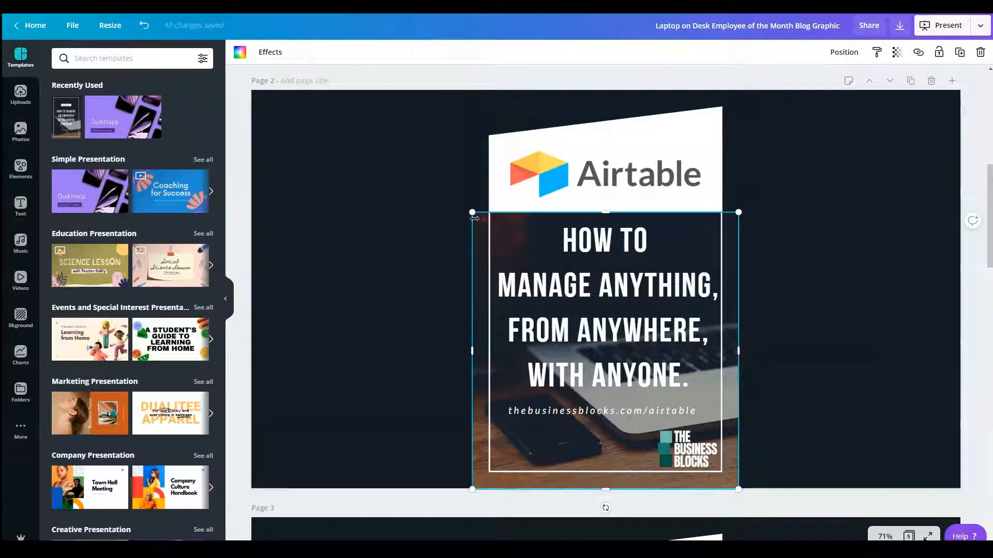
{"action": "left_click_drag", "start_coordinate": [474, 218], "coordinate": [229, 107]}
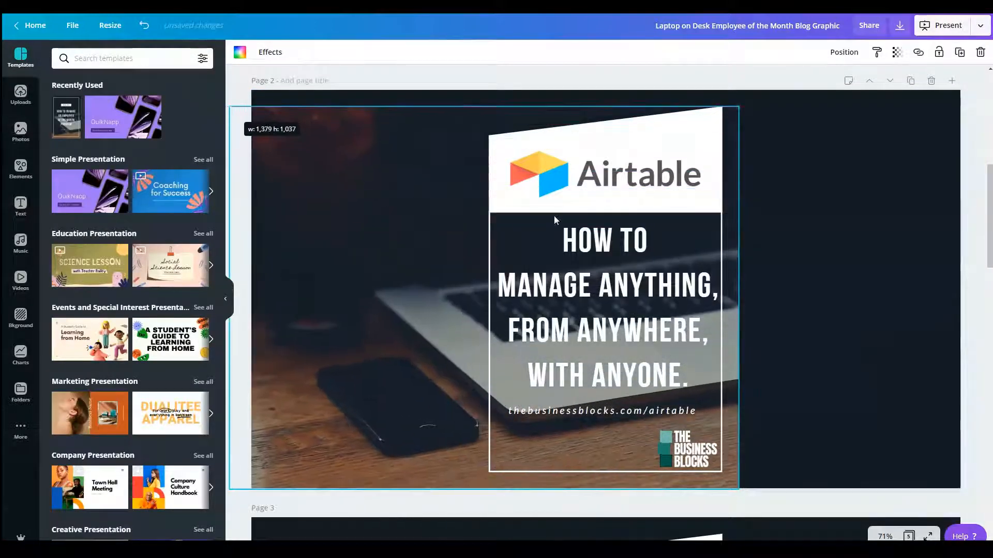
{"action": "left_click_drag", "start_coordinate": [740, 487], "coordinate": [880, 414]}
Step: Enlarge the white slanted shape on page 2 to full page width, extend it past the page's lower edge, and set its transparency to 69
{"action": "left_click", "coordinate": [666, 126]}
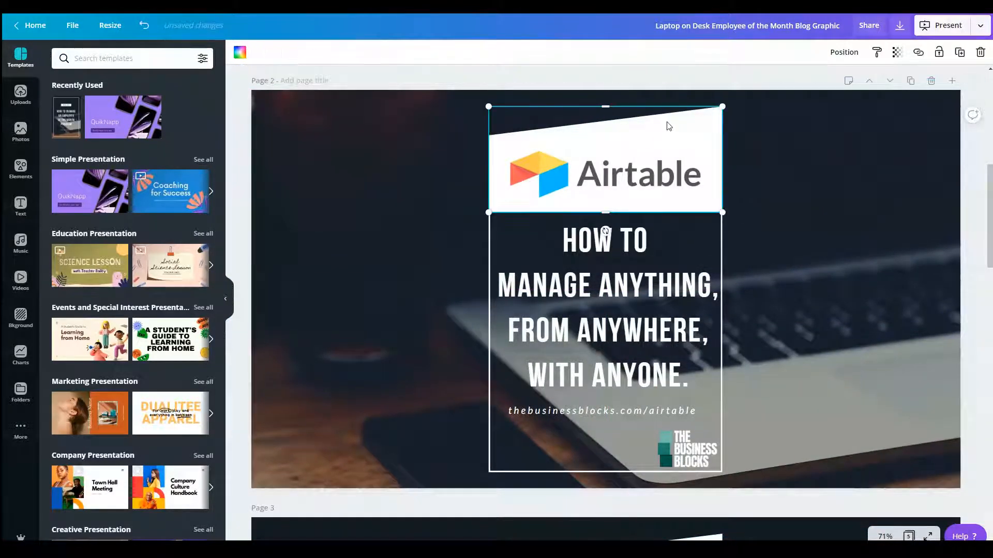
{"action": "left_click_drag", "start_coordinate": [480, 211], "coordinate": [215, 242]}
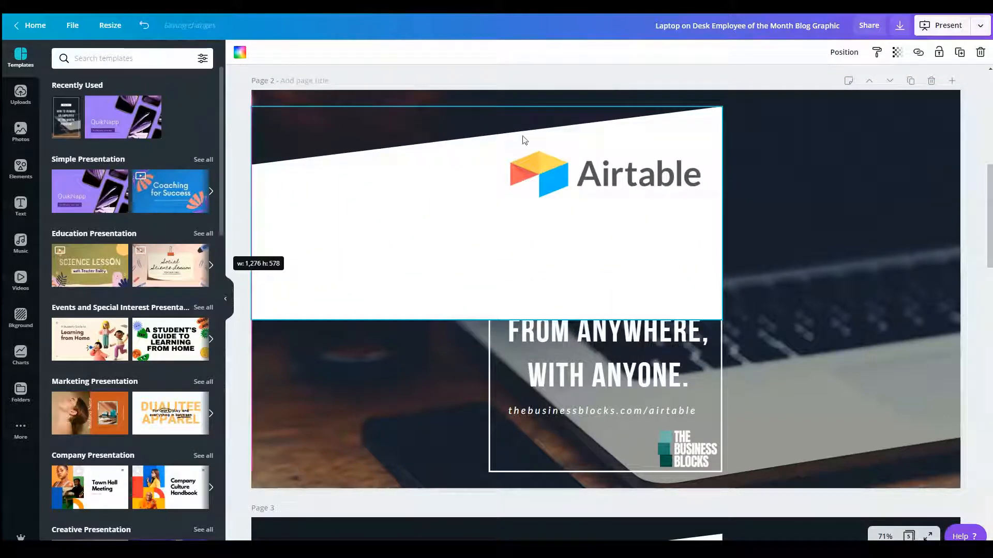
{"action": "left_click_drag", "start_coordinate": [722, 107], "coordinate": [864, 44]}
{"action": "left_click_drag", "start_coordinate": [828, 253], "coordinate": [817, 343]}
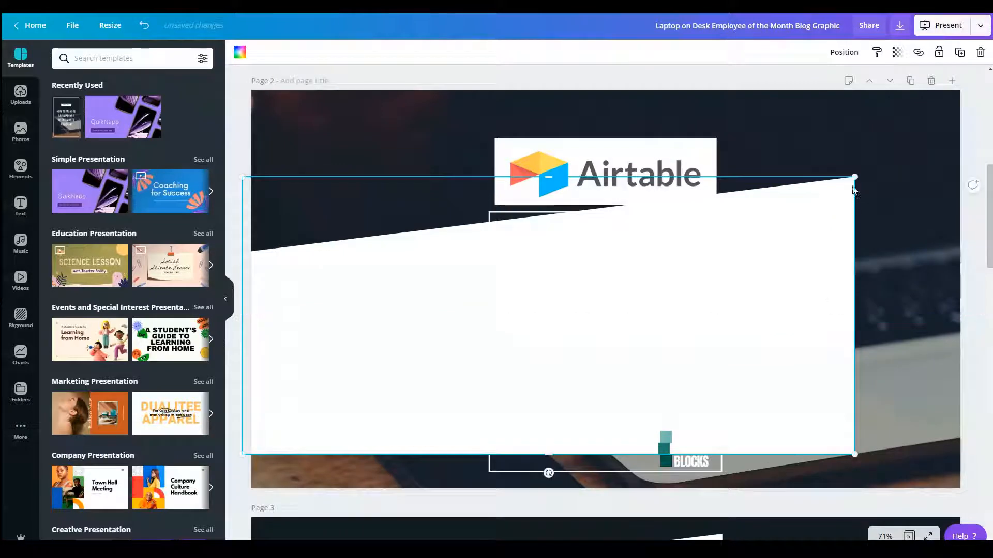
{"action": "left_click_drag", "start_coordinate": [854, 175], "coordinate": [984, 117]}
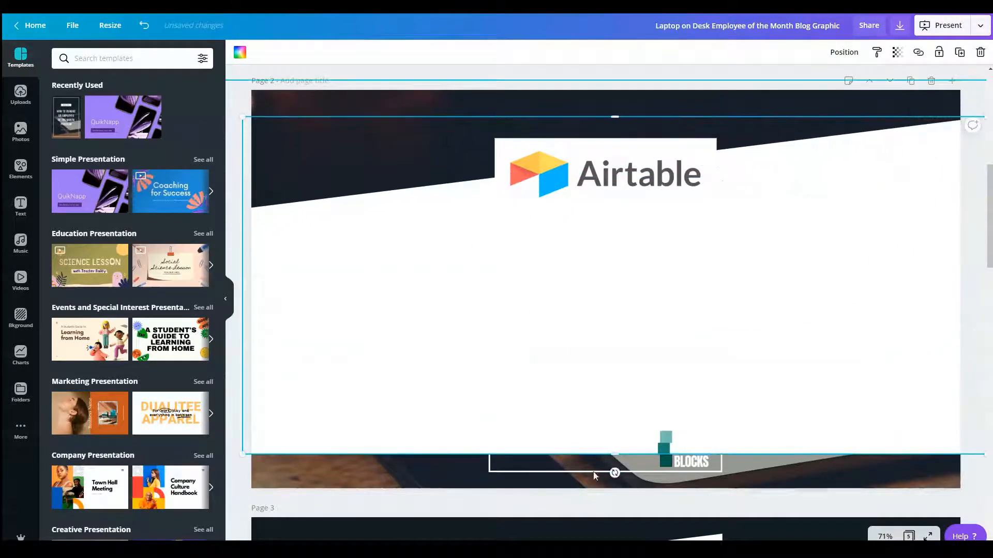
{"action": "left_click_drag", "start_coordinate": [617, 454], "coordinate": [615, 493]}
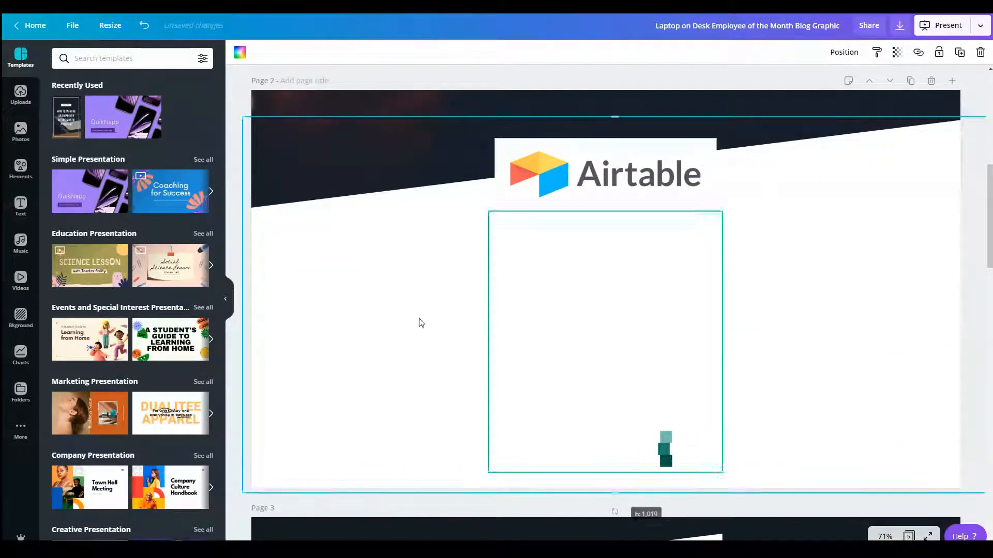
{"action": "left_click", "coordinate": [897, 52]}
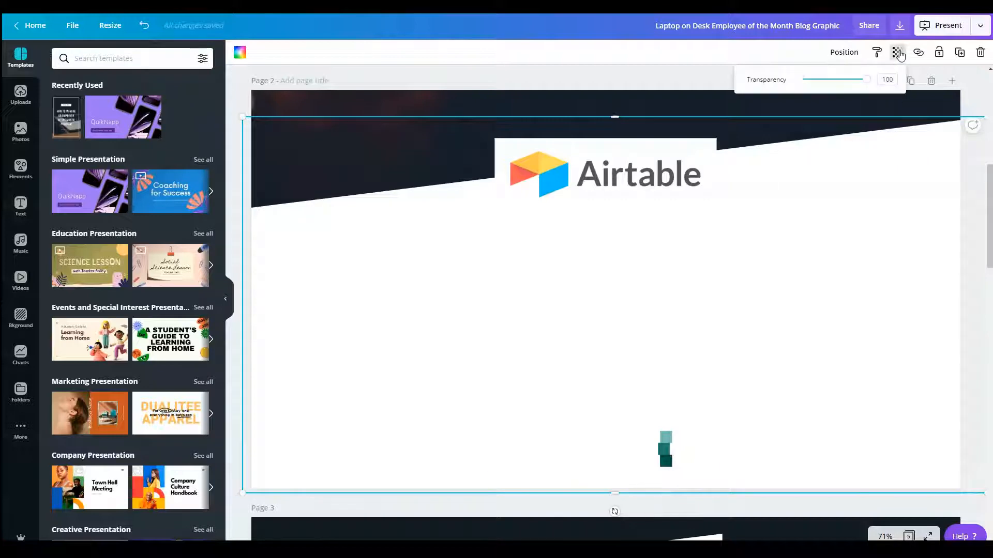
{"action": "left_click_drag", "start_coordinate": [867, 82], "coordinate": [848, 86]}
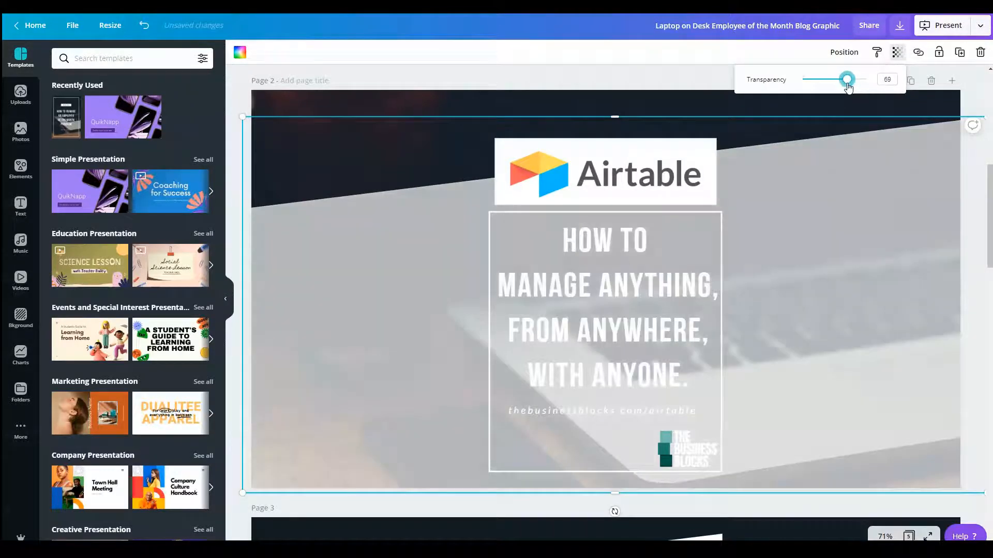
Step: Move the Airtable logo on page 2 into the upper-left part of the page, over the dark area
{"action": "left_click", "coordinate": [646, 152]}
{"action": "left_click_drag", "start_coordinate": [647, 153], "coordinate": [442, 127]}
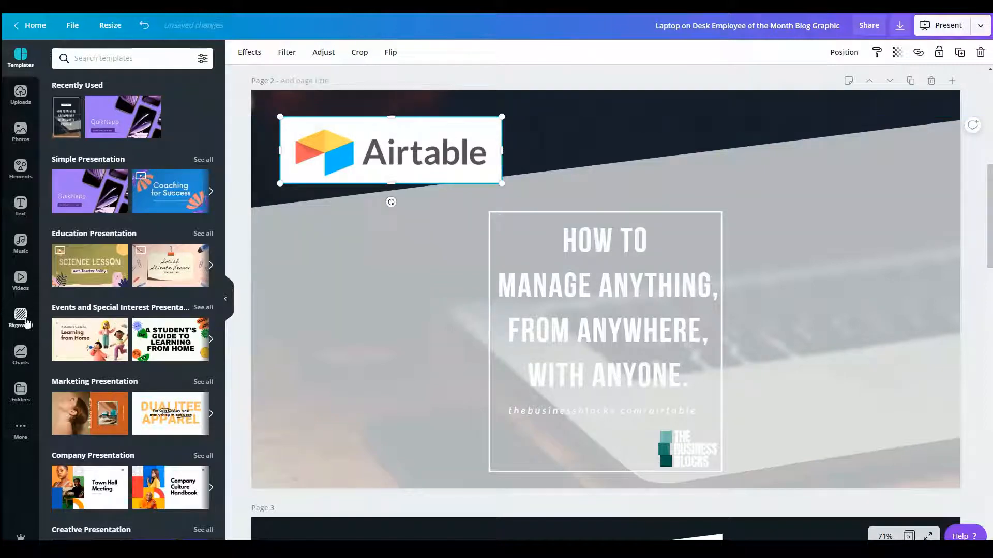
Step: Open the Brandfetch integration and search it for "airtable" logos
{"action": "left_click", "coordinate": [21, 393]}
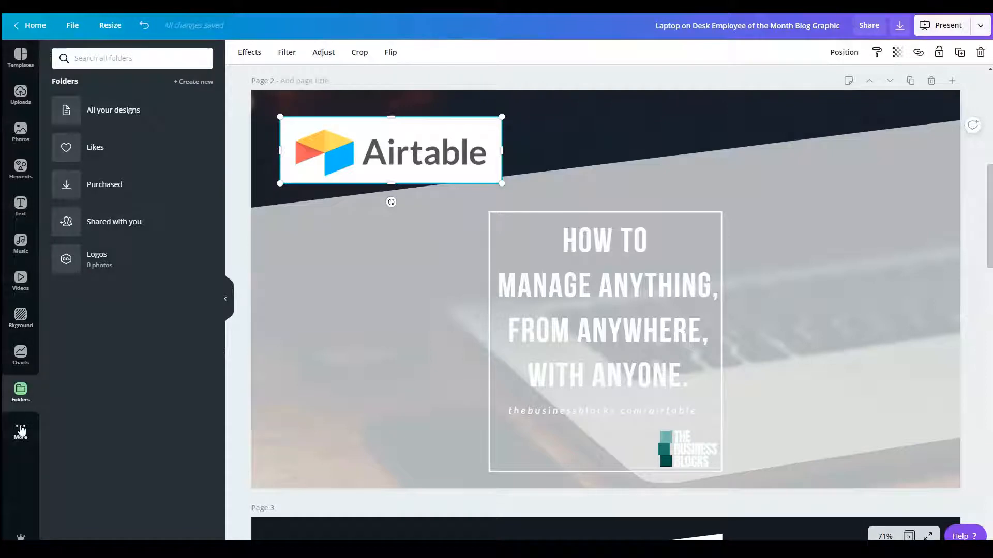
{"action": "left_click", "coordinate": [21, 431]}
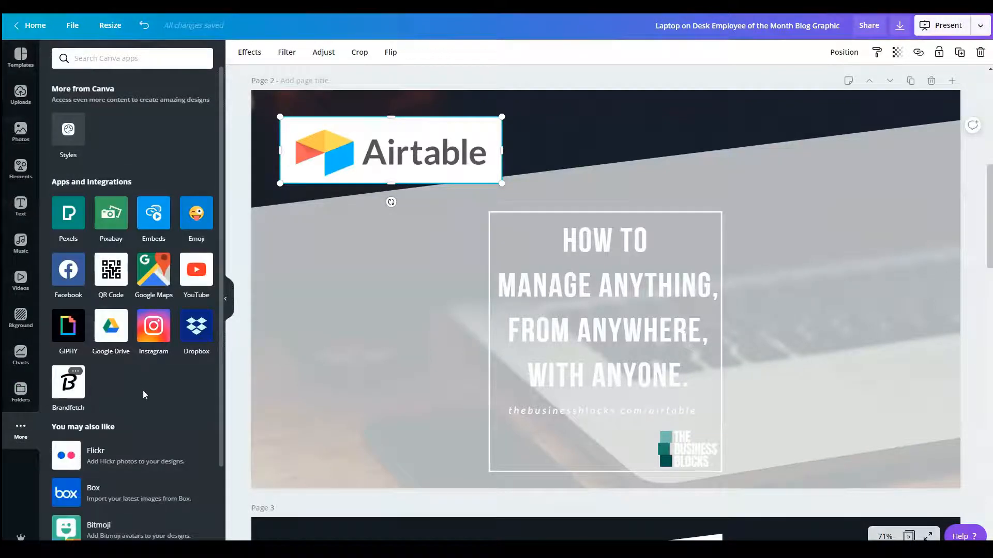
{"action": "left_click", "coordinate": [71, 394]}
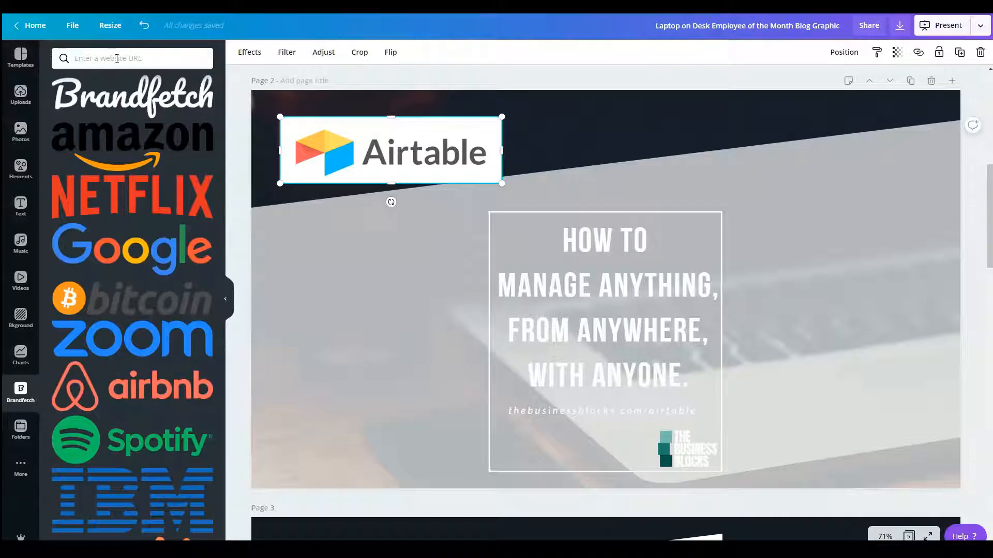
{"action": "type", "text": "airtable"}
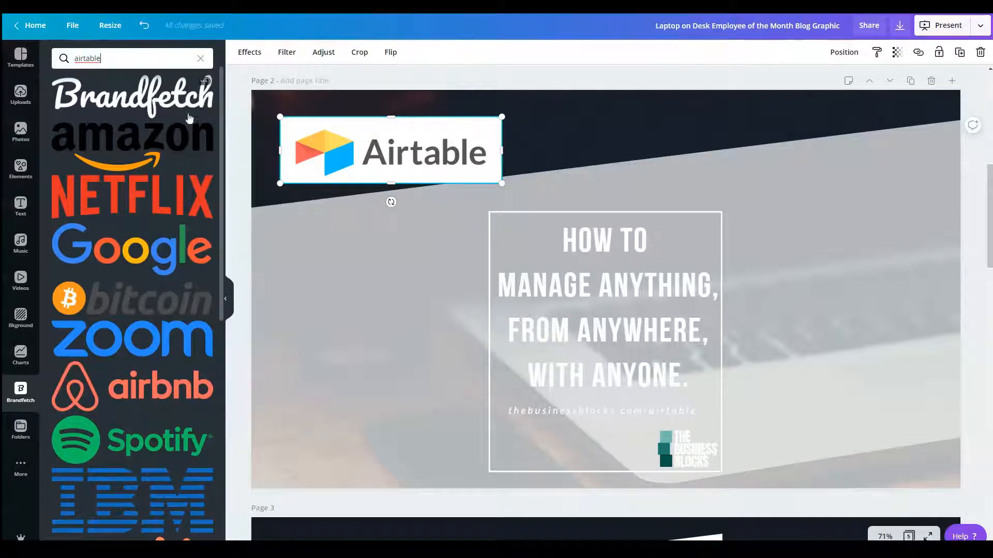
{"action": "key", "text": "Return"}
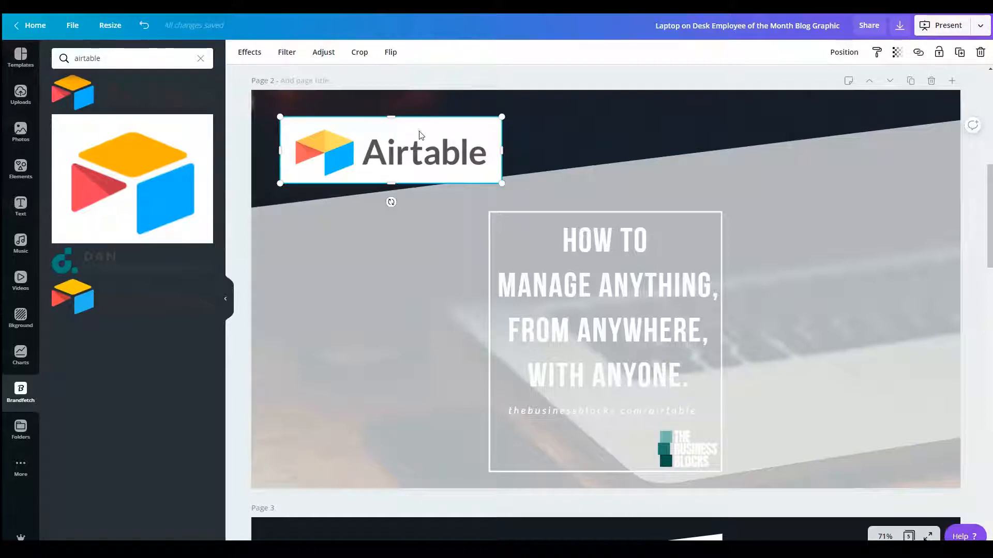
Step: Replace the white-background Airtable logo on page 2 with Brandfetch's transparent wordmark, sized about 683 by 148, on the upper-right part of the slanted shape
{"action": "key", "text": "Delete"}
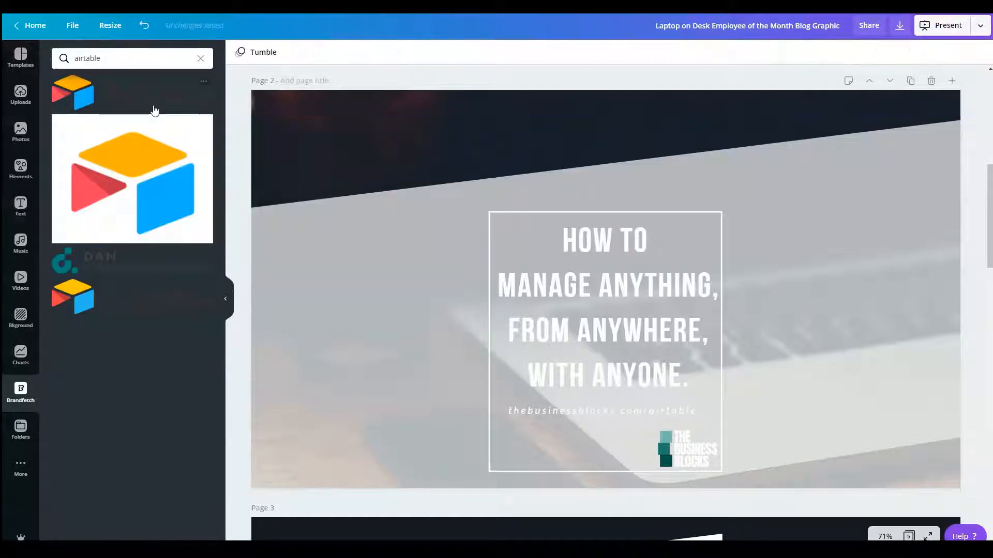
{"action": "left_click_drag", "start_coordinate": [129, 97], "coordinate": [422, 201]}
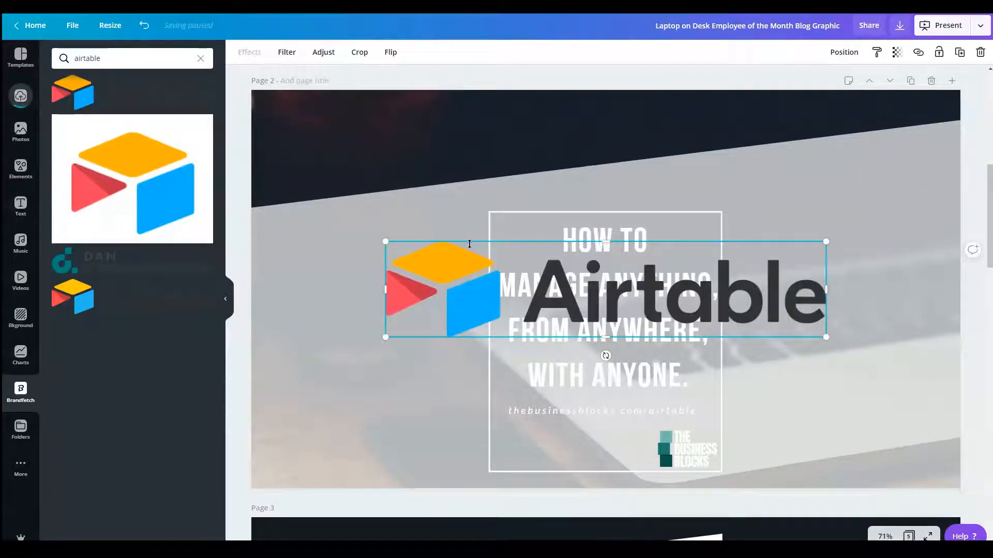
{"action": "left_click_drag", "start_coordinate": [488, 261], "coordinate": [358, 124]}
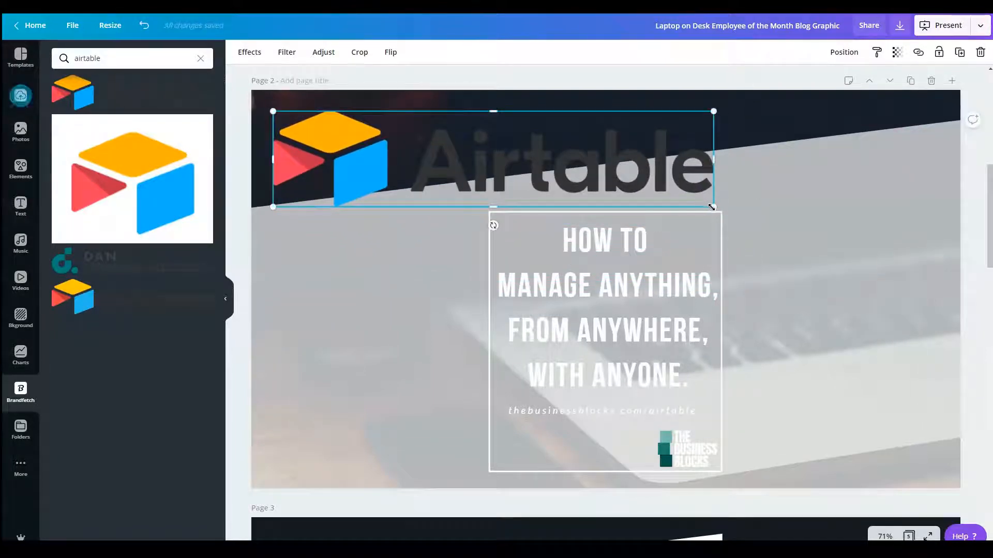
{"action": "left_click_drag", "start_coordinate": [713, 207], "coordinate": [525, 166]}
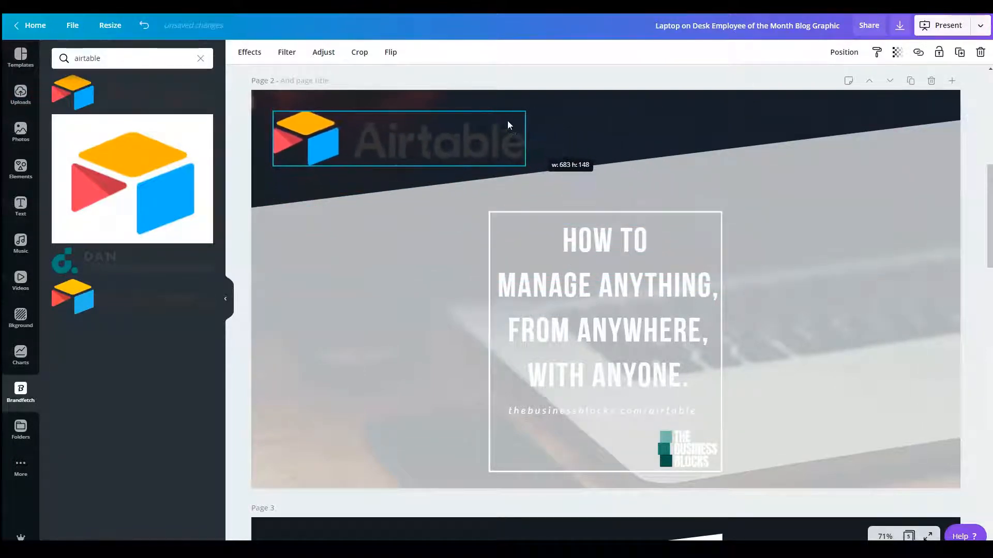
{"action": "left_click_drag", "start_coordinate": [427, 144], "coordinate": [839, 191]}
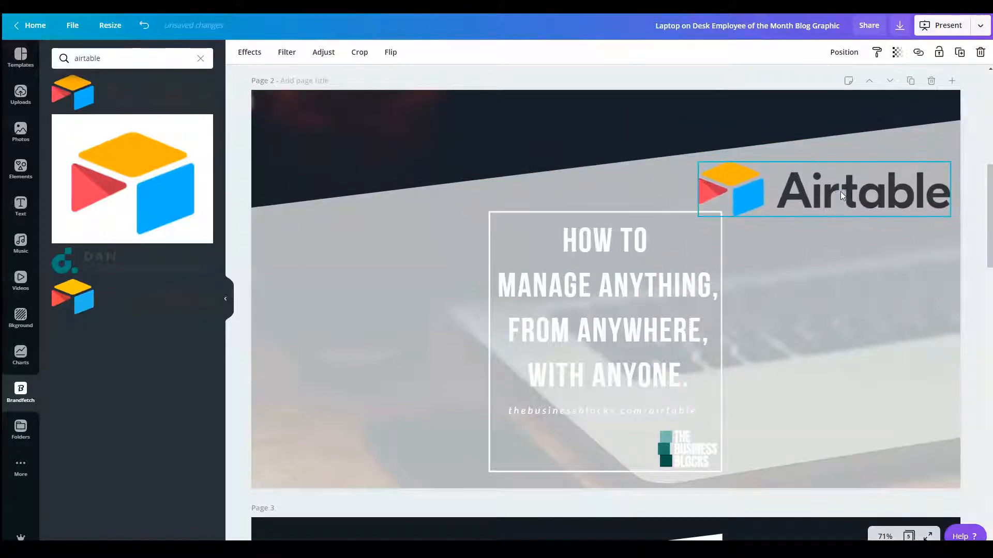
Step: Fit the white outline frame across the lower part of page 2 at the full 1,920 width and send it to the back
{"action": "left_click_drag", "start_coordinate": [540, 221], "coordinate": [335, 227]}
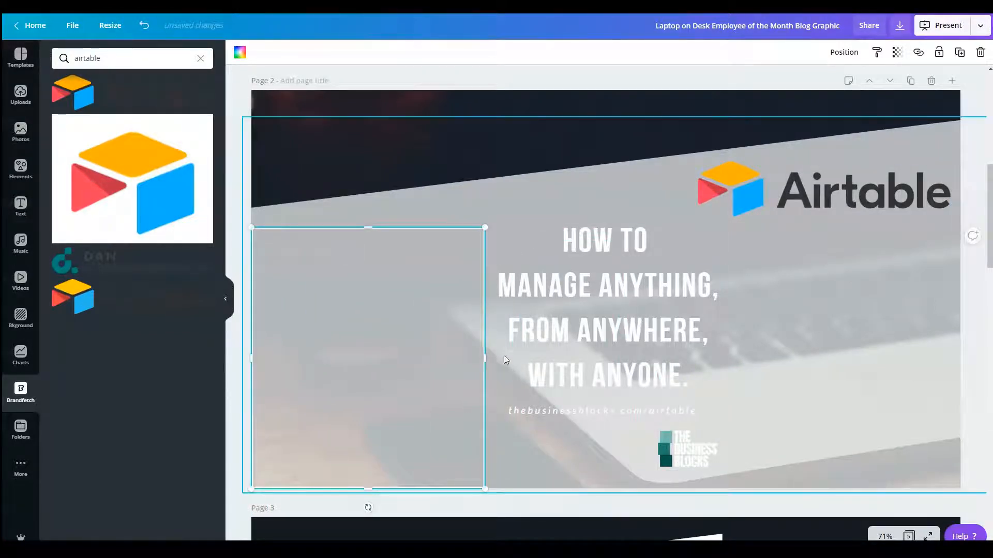
{"action": "left_click_drag", "start_coordinate": [485, 358], "coordinate": [960, 354]}
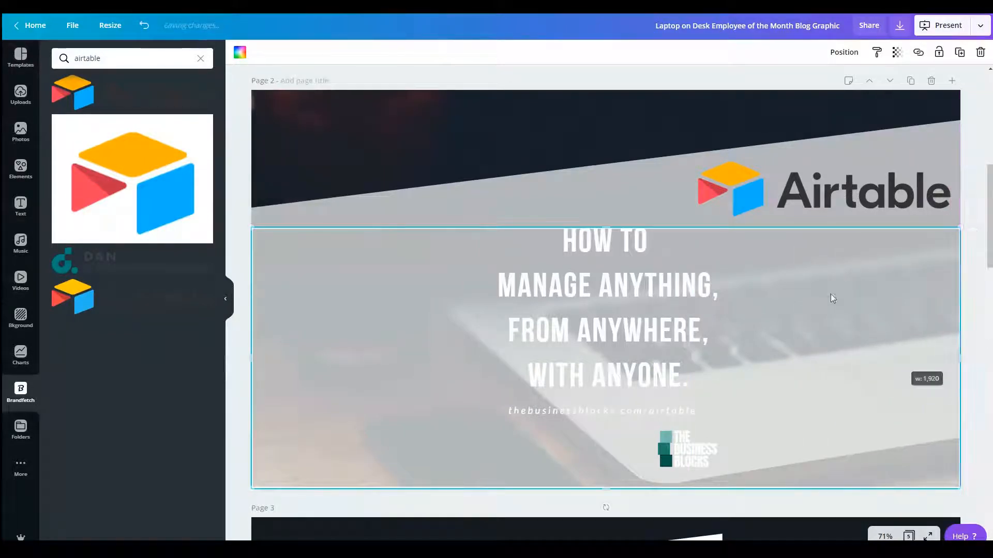
{"action": "left_click_drag", "start_coordinate": [598, 287], "coordinate": [558, 315]}
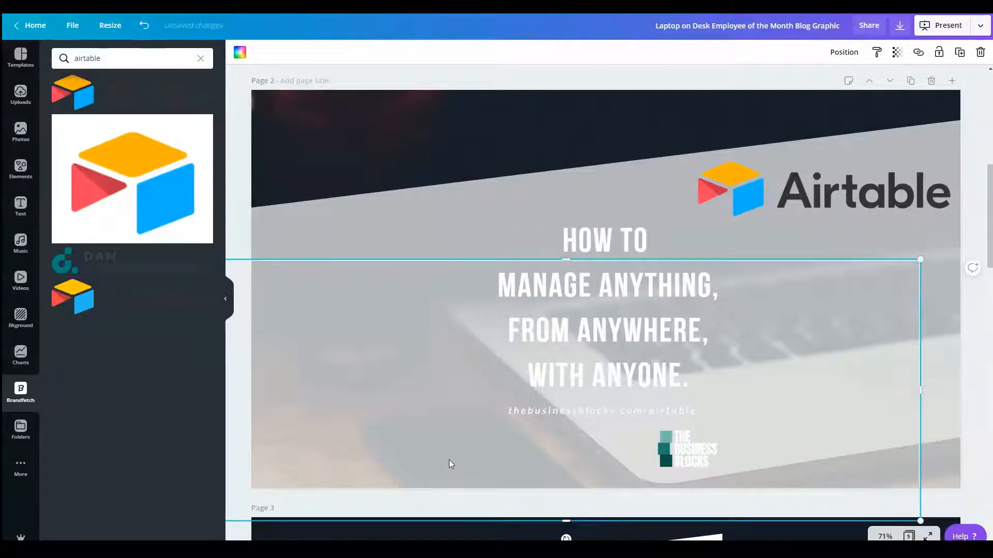
{"action": "key", "text": "ctrl+z"}
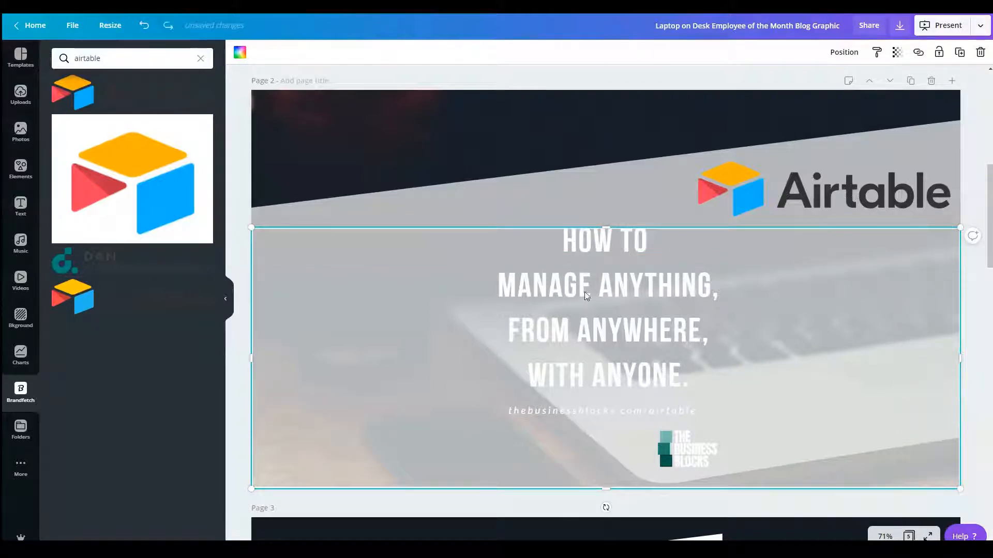
{"action": "right_click", "coordinate": [499, 258]}
{"action": "left_click", "coordinate": [557, 342]}
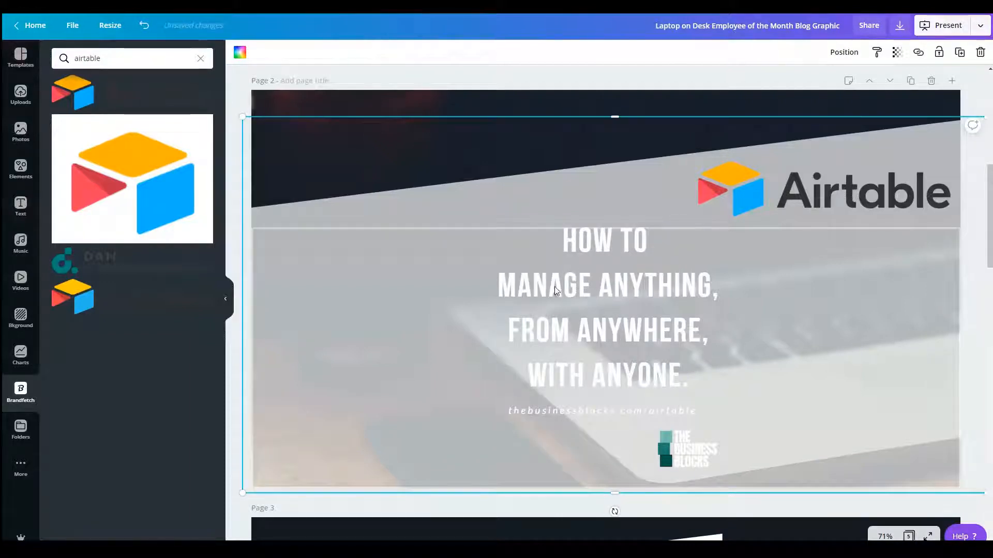
Step: Try to send the white slanted shape on page 2 to the back
{"action": "right_click", "coordinate": [526, 141]}
{"action": "left_click", "coordinate": [558, 215]}
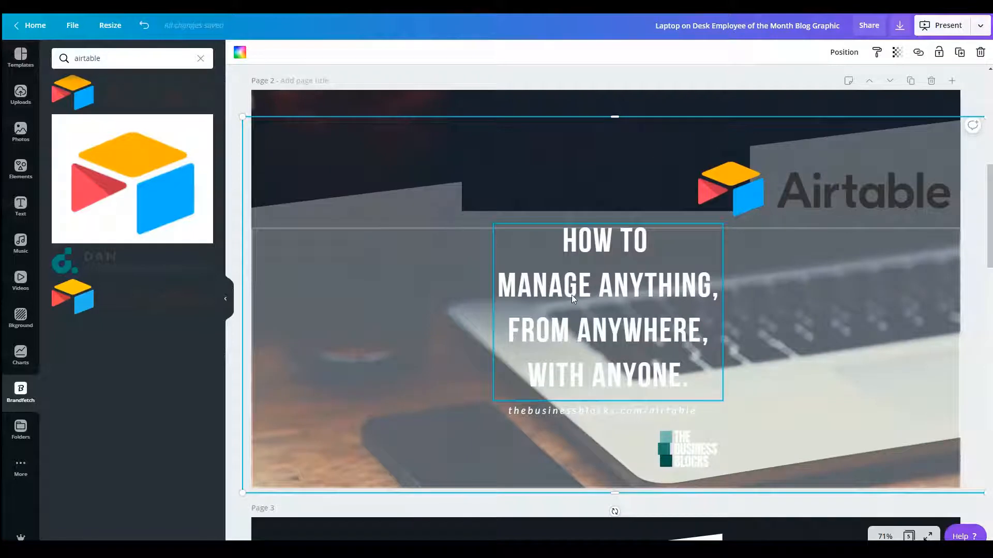
{"action": "key", "text": "ctrl+z"}
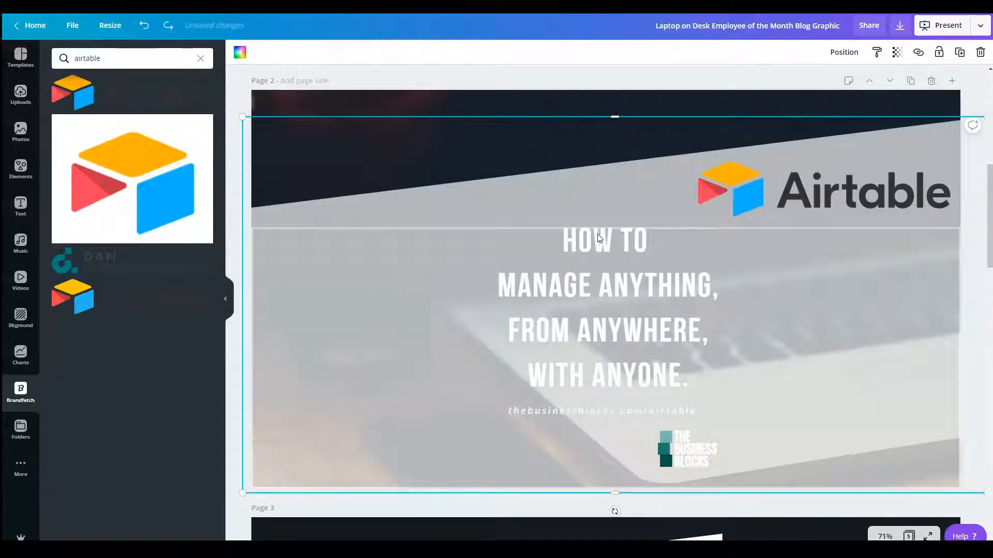
Step: Scale up the "How to manage anything" headline on page 2 to font size 87.1
{"action": "key", "text": "Tab"}
{"action": "key", "text": "Tab"}
{"action": "key", "text": "Tab"}
{"action": "key", "text": "Tab"}
{"action": "key", "text": "Tab"}
{"action": "key", "text": "Tab"}
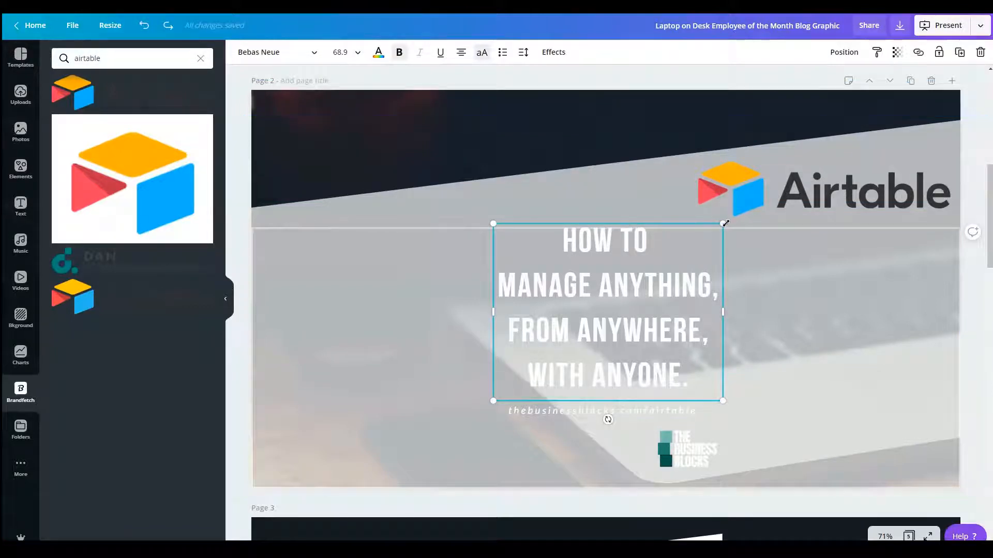
{"action": "left_click_drag", "start_coordinate": [723, 224], "coordinate": [783, 177]}
{"action": "left_click", "coordinate": [579, 209]}
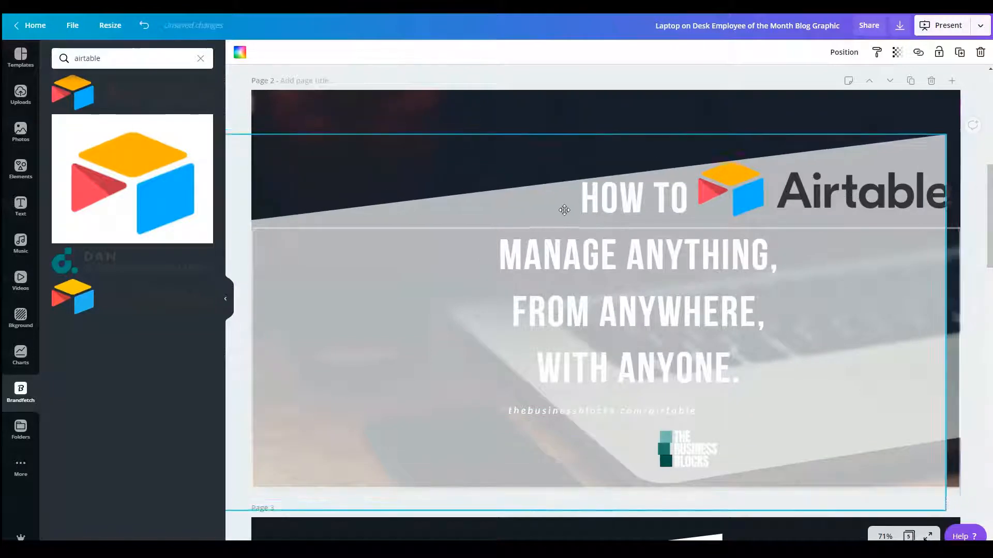
{"action": "key", "text": "ctrl+z"}
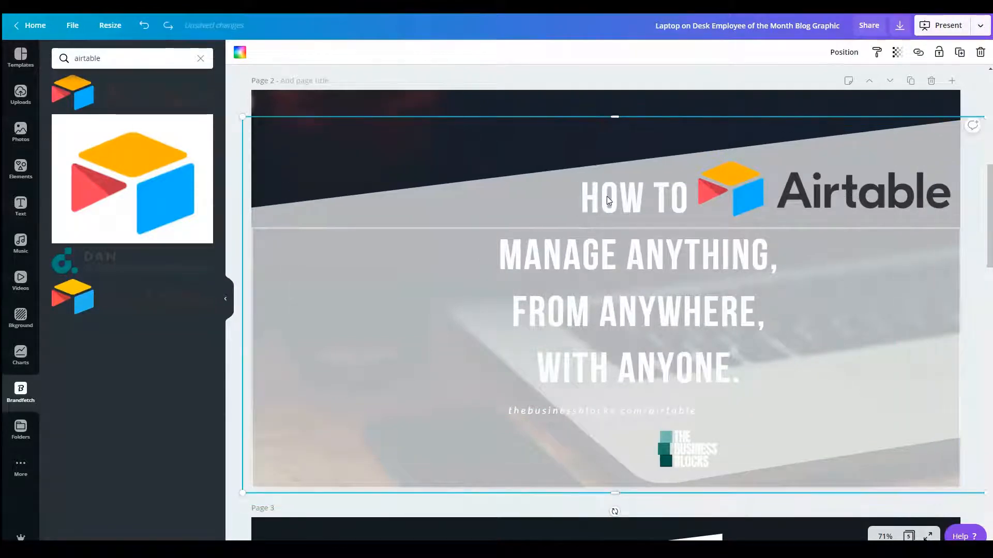
Step: Send the white slanted shape on page 2 backward by one layer
{"action": "key", "text": "Tab"}
{"action": "key", "text": "Tab"}
{"action": "key", "text": "Tab"}
{"action": "key", "text": "Tab"}
{"action": "key", "text": "Tab"}
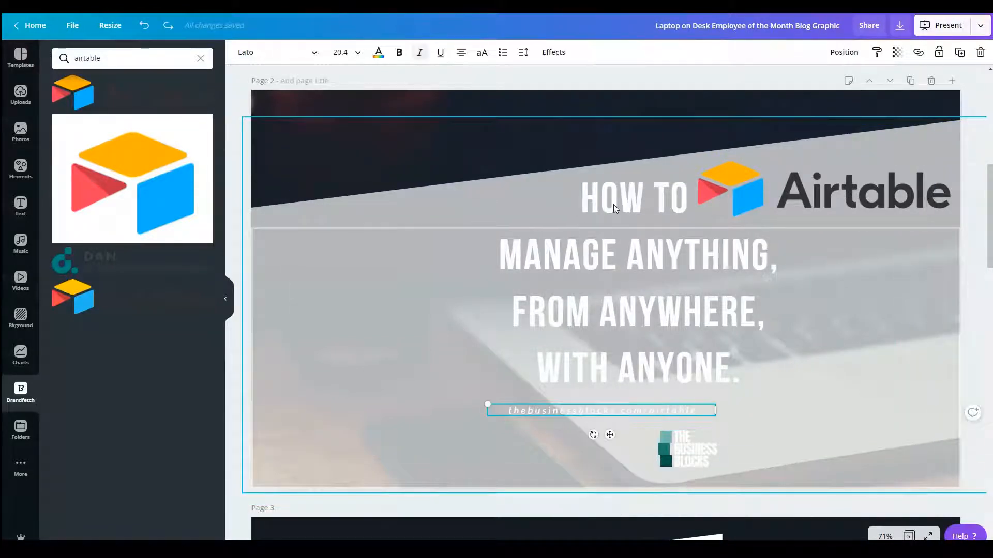
{"action": "key", "text": "Tab"}
{"action": "key", "text": "Tab"}
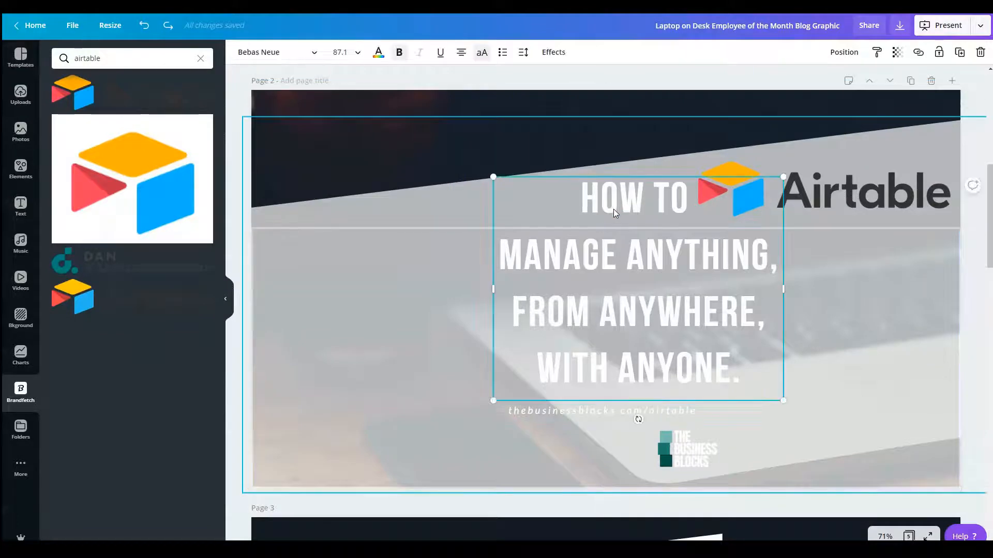
{"action": "right_click", "coordinate": [614, 205]}
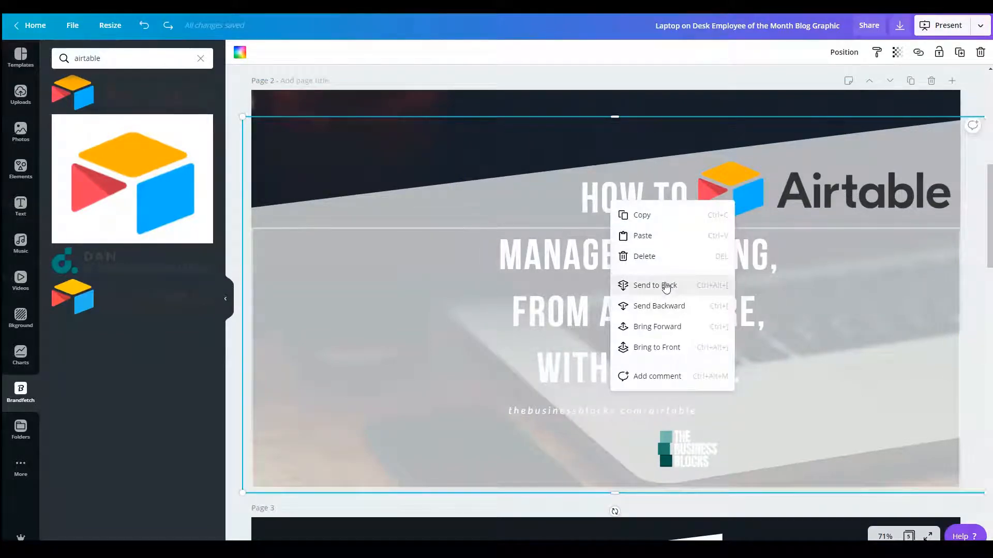
{"action": "left_click", "coordinate": [673, 307]}
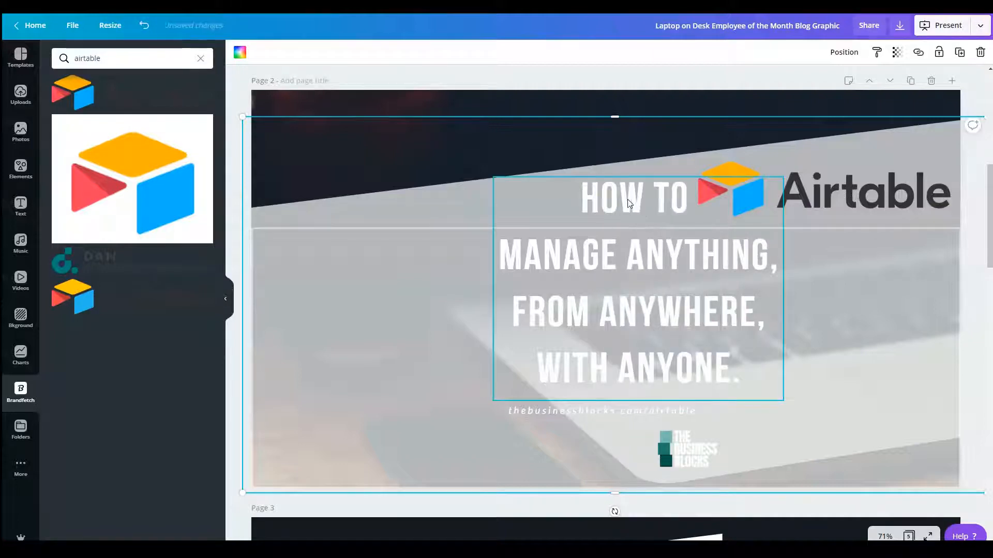
Step: Move the headline into the outline frame and widen its text box past the page's right edge
{"action": "left_click", "coordinate": [629, 204]}
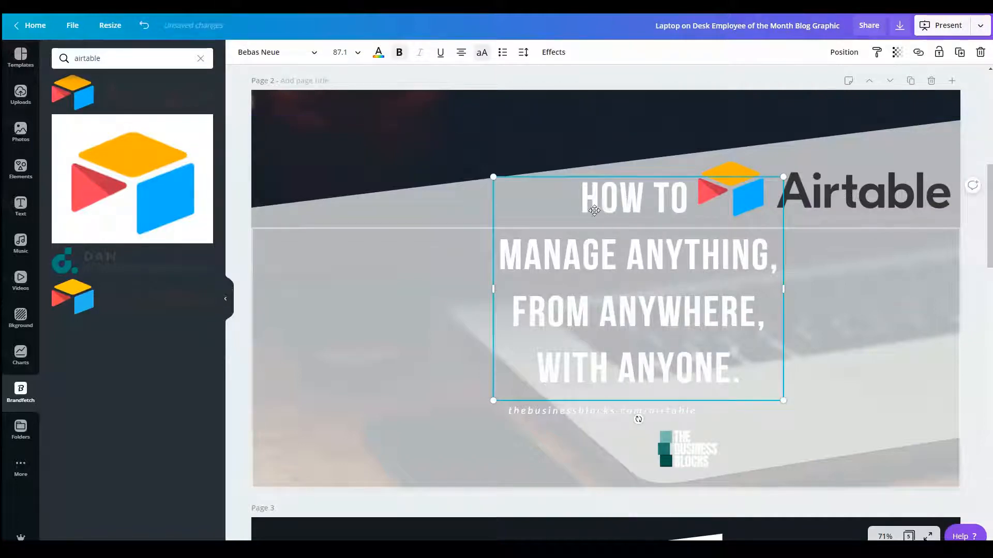
{"action": "left_click_drag", "start_coordinate": [629, 201], "coordinate": [420, 278]}
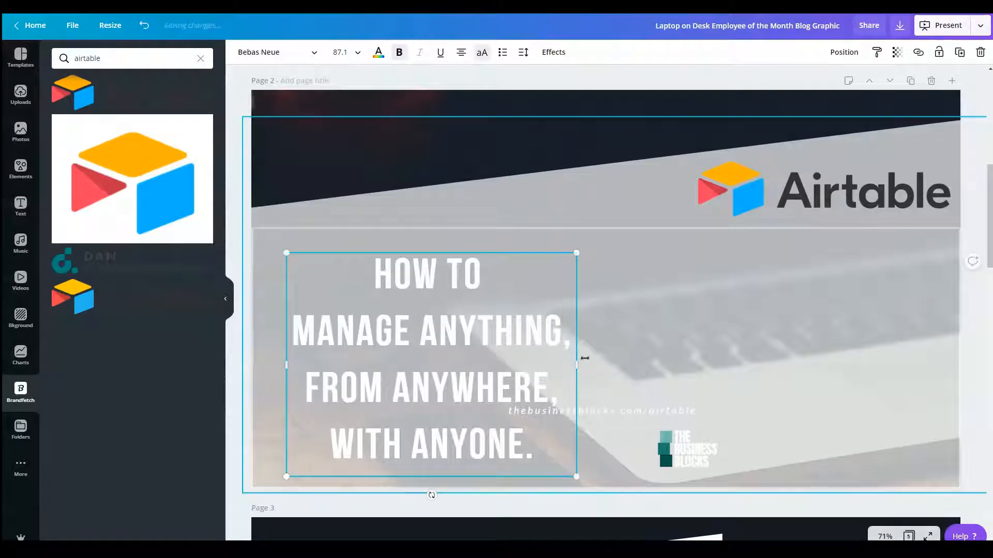
{"action": "left_click_drag", "start_coordinate": [578, 362], "coordinate": [858, 344]}
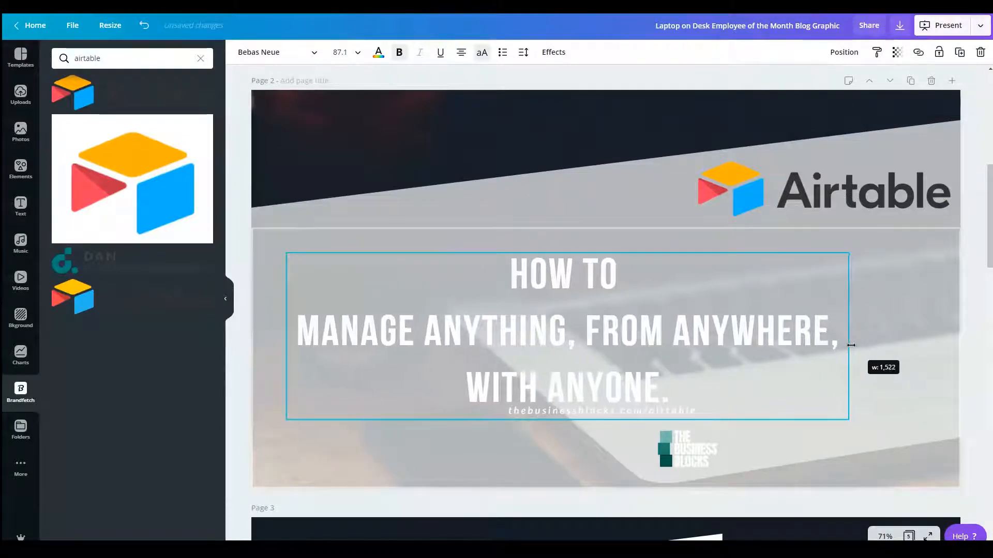
{"action": "left_click", "coordinate": [621, 285]}
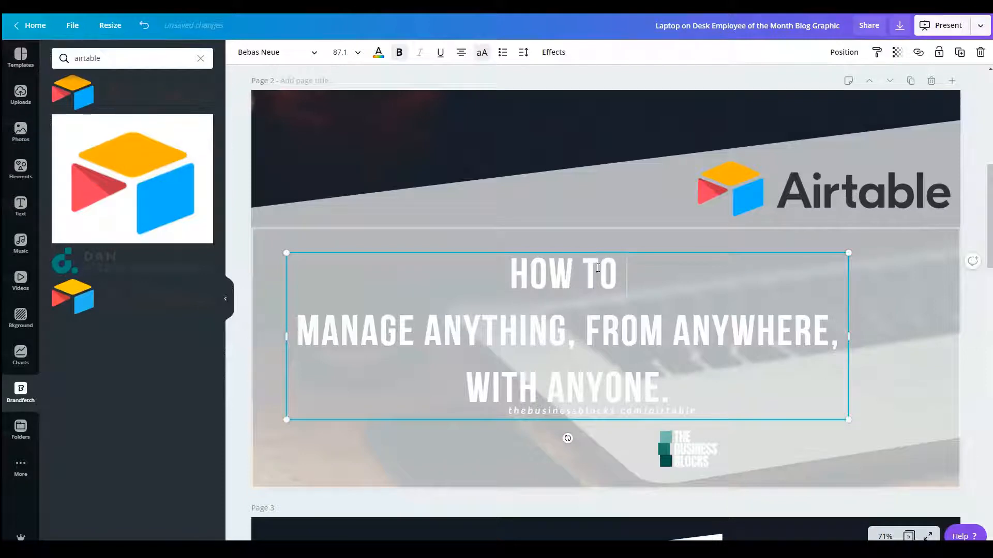
{"action": "left_click_drag", "start_coordinate": [850, 333], "coordinate": [985, 336]}
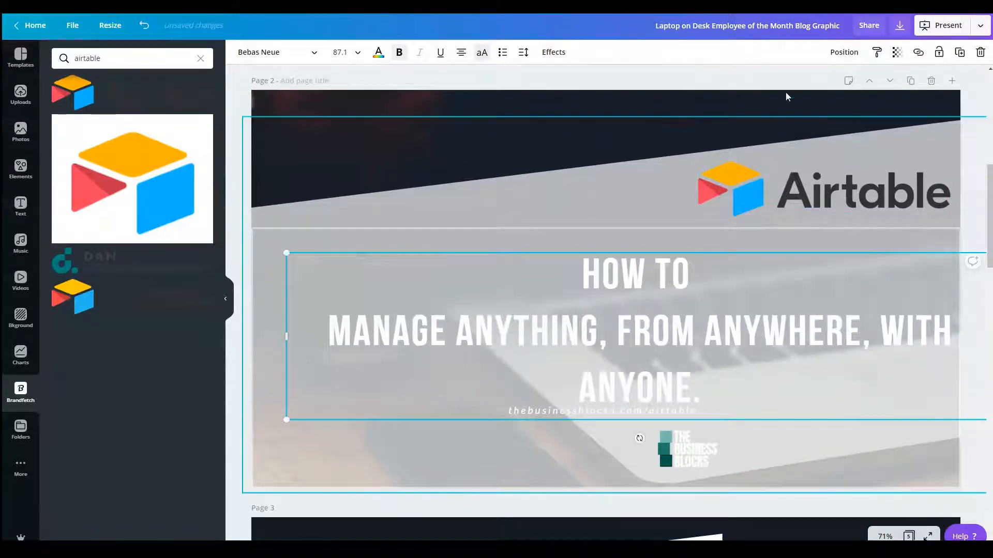
Step: Reflow the centred headline into two lines: "How to manage anything," and "from anywhere, with anyone."
{"action": "left_click", "coordinate": [461, 54]}
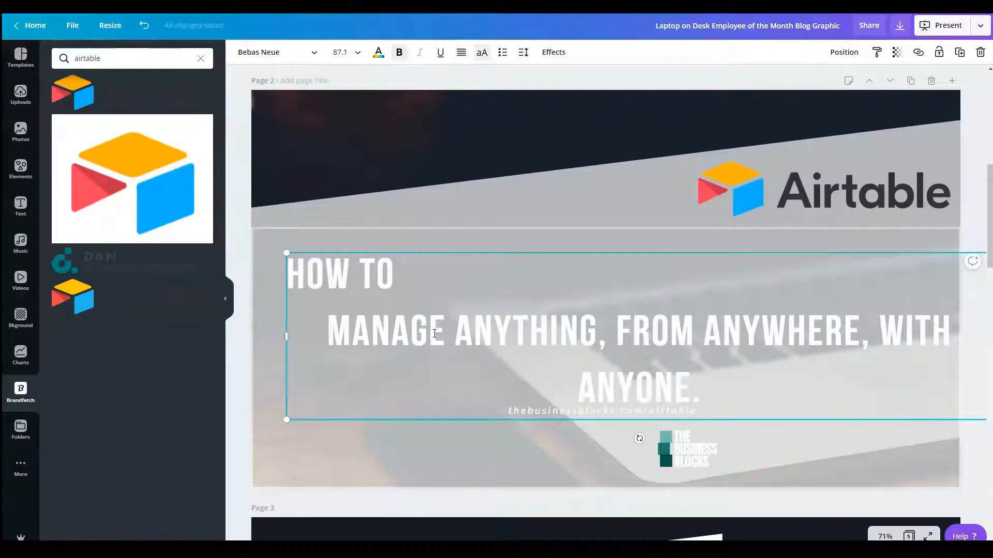
{"action": "key", "text": "Delete"}
{"action": "key", "text": "Delete"}
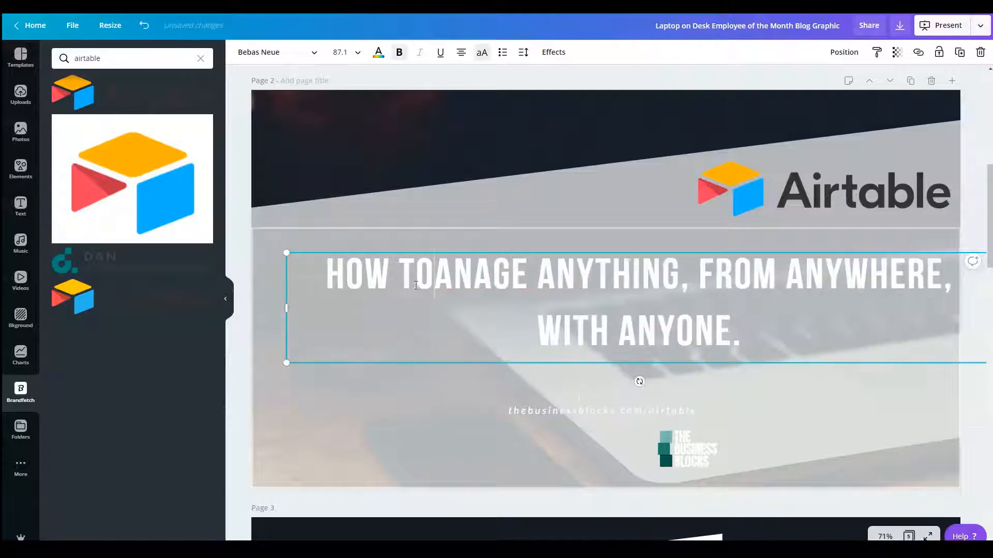
{"action": "type", "text": "M"}
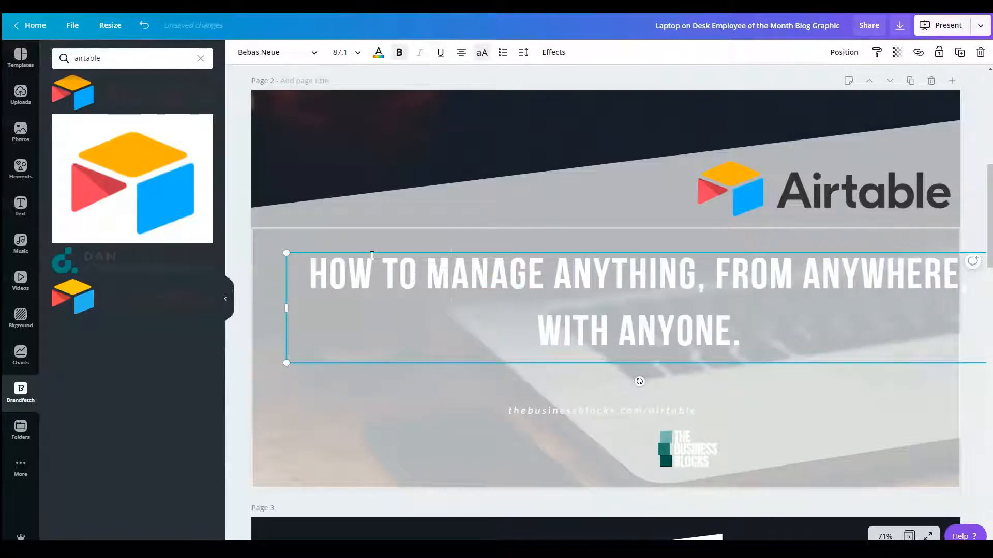
{"action": "left_click", "coordinate": [712, 279]}
{"action": "key", "text": "Return"}
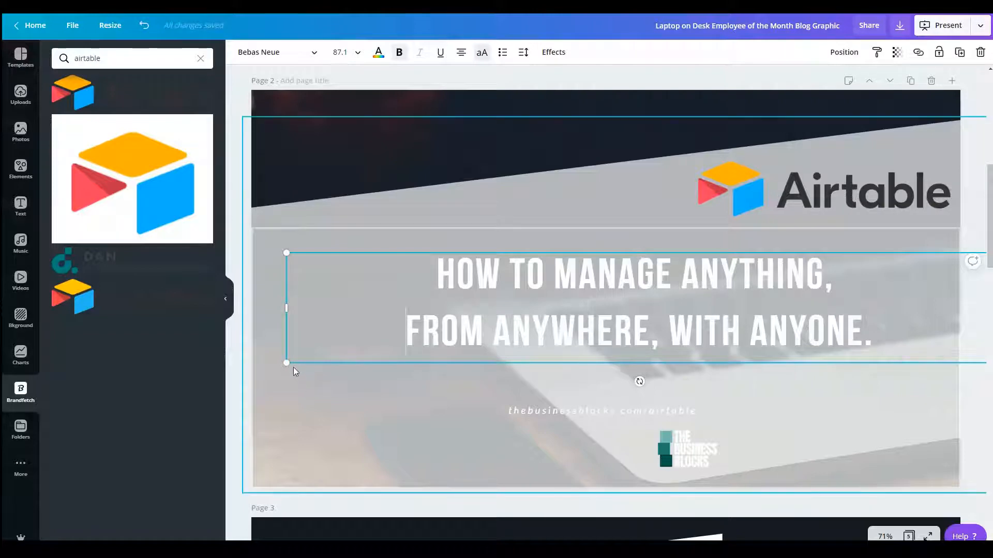
Step: Scale up the two-line headline inside the outline frame to font size 101
{"action": "left_click_drag", "start_coordinate": [288, 364], "coordinate": [171, 408]}
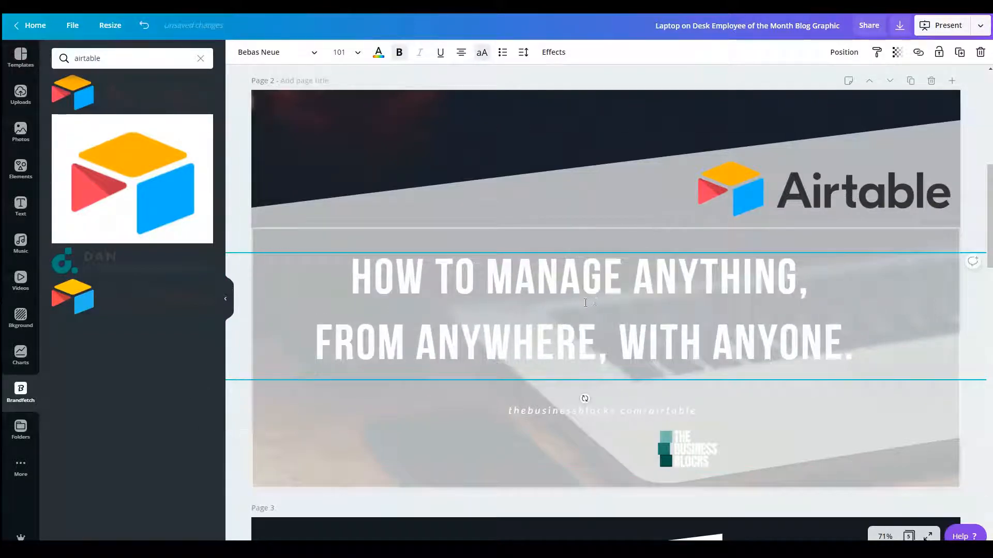
{"action": "left_click_drag", "start_coordinate": [583, 279], "coordinate": [628, 293]}
{"action": "left_click", "coordinate": [561, 248]}
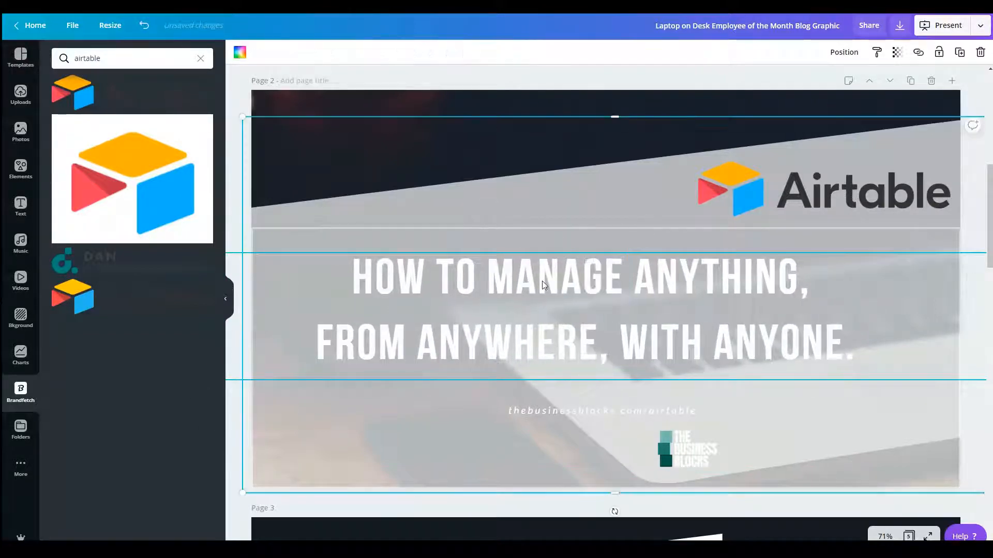
Step: Shift the headline slightly up and toward the page's centre, and place the Business Blocks logo enlarged in page 2's upper-left corner
{"action": "left_click_drag", "start_coordinate": [552, 286], "coordinate": [600, 279]}
{"action": "left_click", "coordinate": [691, 454]}
{"action": "left_click_drag", "start_coordinate": [650, 426], "coordinate": [260, 139]}
{"action": "left_click_drag", "start_coordinate": [334, 146], "coordinate": [397, 104]}
Step: Lower the white slanted shape on page 2 to leave more dark background above it
{"action": "left_click", "coordinate": [566, 409]}
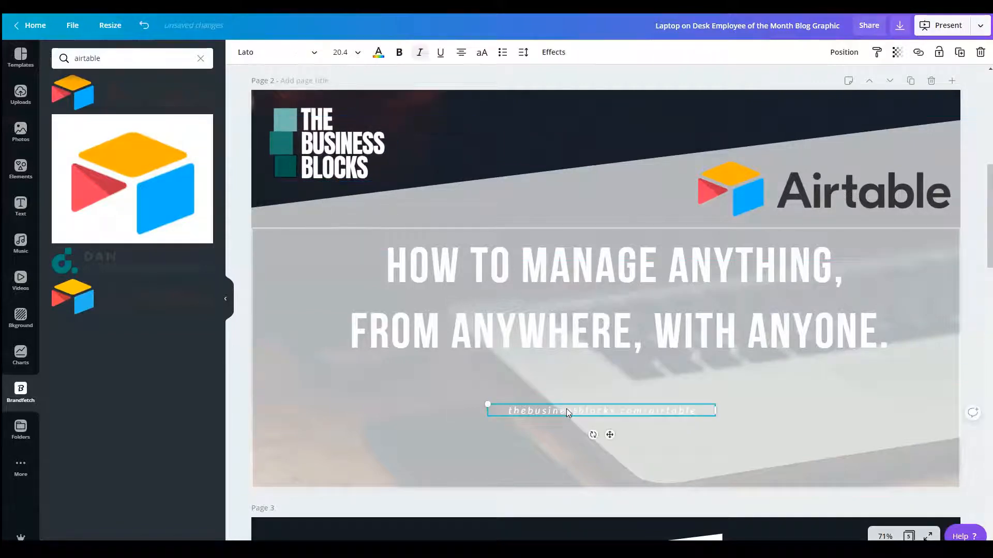
{"action": "left_click", "coordinate": [620, 182]}
{"action": "left_click_drag", "start_coordinate": [634, 203], "coordinate": [756, 263]}
{"action": "key", "text": "Down"}
{"action": "key", "text": "Down"}
{"action": "key", "text": "Down"}
{"action": "key", "text": "Down"}
{"action": "key", "text": "Down"}
{"action": "key", "text": "Down"}
{"action": "key", "text": "Down"}
{"action": "key", "text": "Down"}
{"action": "key", "text": "Down"}
{"action": "key", "text": "Down"}
{"action": "key", "text": "Down"}
{"action": "key", "text": "Down"}
{"action": "key", "text": "Down"}
{"action": "key", "text": "Down"}
{"action": "key", "text": "Down"}
{"action": "key", "text": "Down"}
{"action": "key", "text": "Down"}
{"action": "key", "text": "Down"}
{"action": "key", "text": "Down"}
{"action": "key", "text": "Down"}
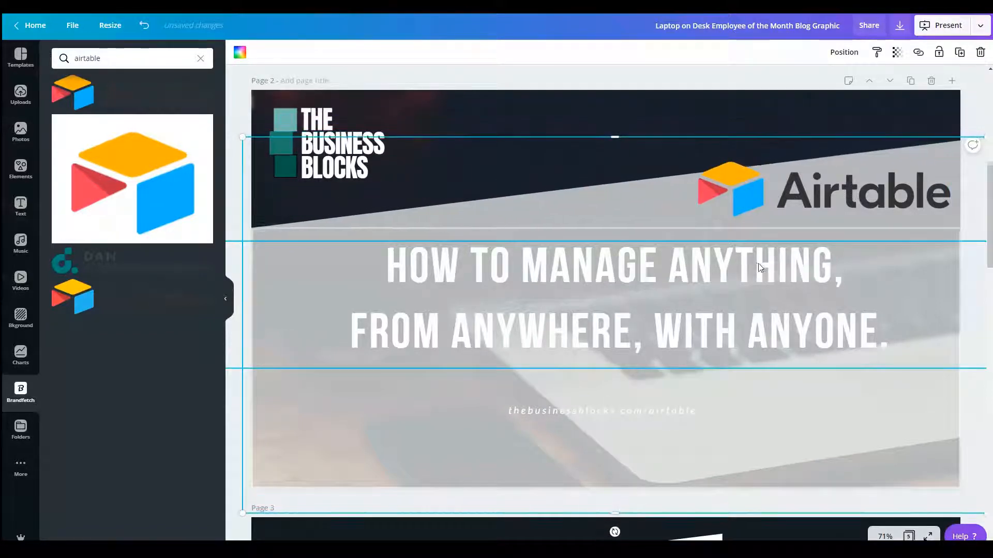
Step: Move the Airtable logo below the headline and delete the web address text
{"action": "left_click_drag", "start_coordinate": [748, 200], "coordinate": [492, 472]}
{"action": "left_click", "coordinate": [584, 408]}
{"action": "key", "text": "Delete"}
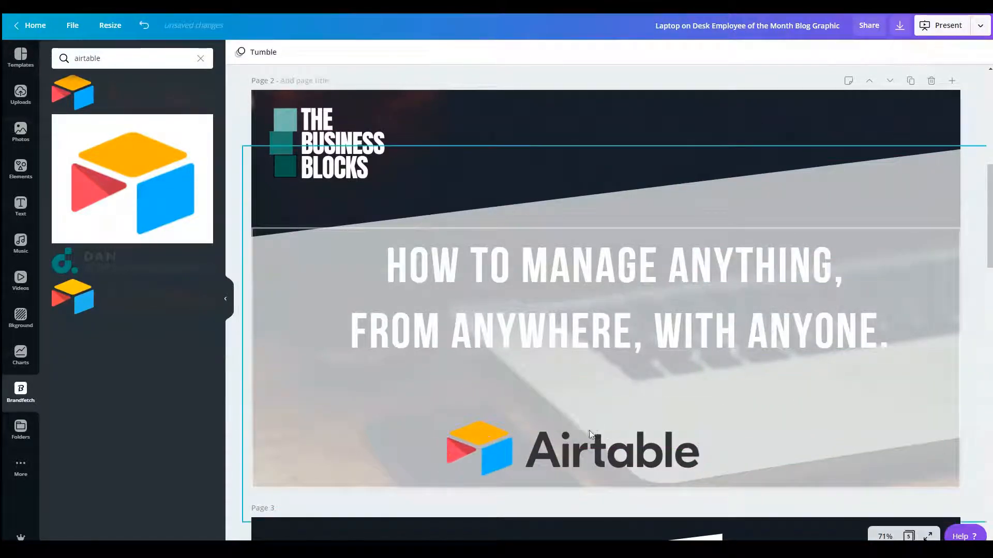
Step: Enlarge the Airtable logo to about 951 × 206 and centre it beneath the headline
{"action": "left_click", "coordinate": [651, 429]}
{"action": "left_click_drag", "start_coordinate": [699, 422], "coordinate": [797, 399]}
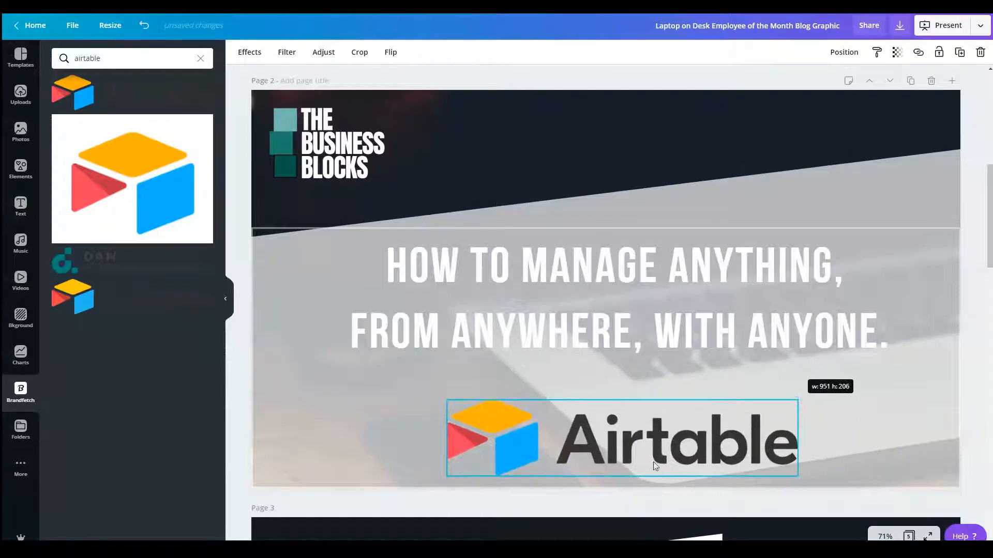
{"action": "left_click_drag", "start_coordinate": [656, 447], "coordinate": [639, 438]}
Step: Select the thin outline frame around the headline and Airtable logo and delete it
{"action": "left_click", "coordinate": [394, 231]}
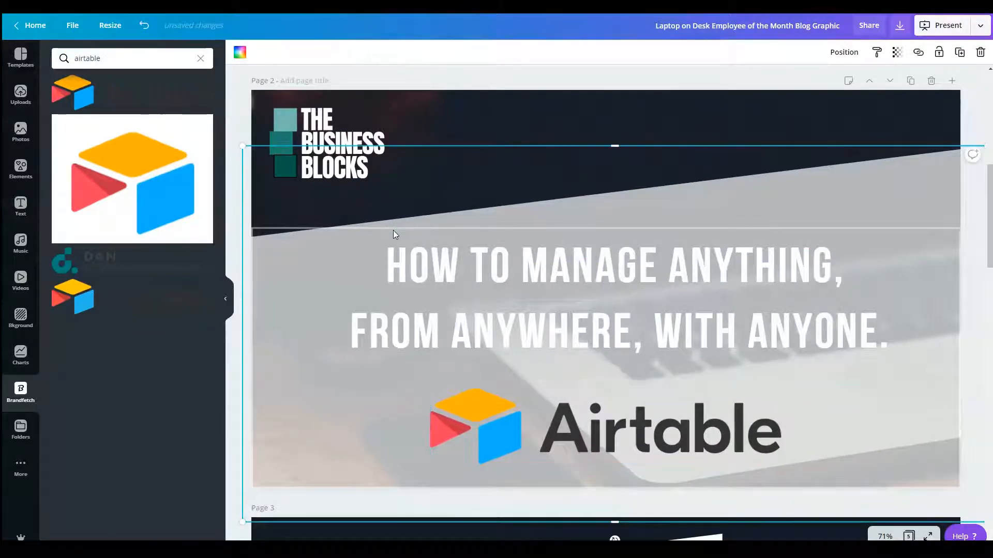
{"action": "key", "text": "Tab"}
{"action": "key", "text": "Tab"}
{"action": "key", "text": "Tab"}
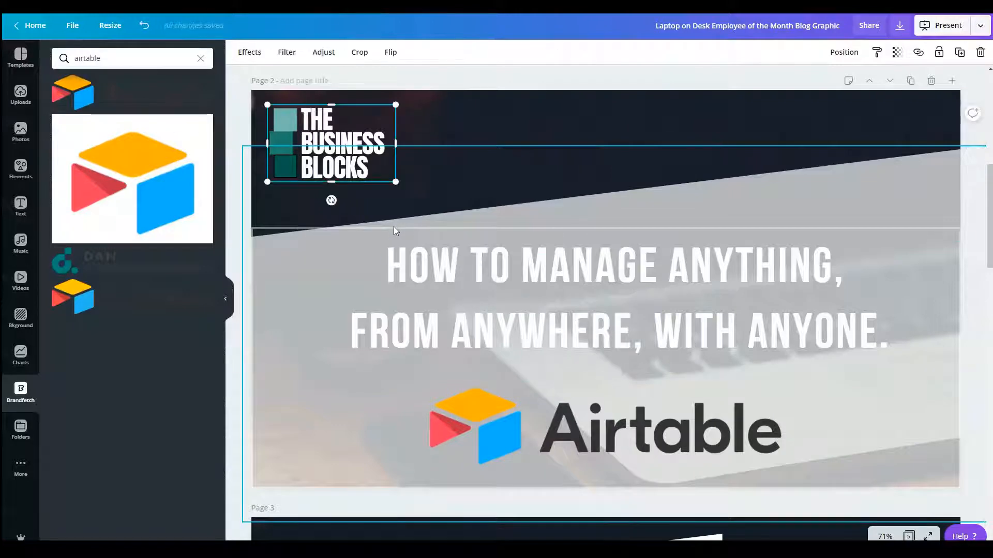
{"action": "key", "text": "Tab"}
{"action": "key", "text": "Tab"}
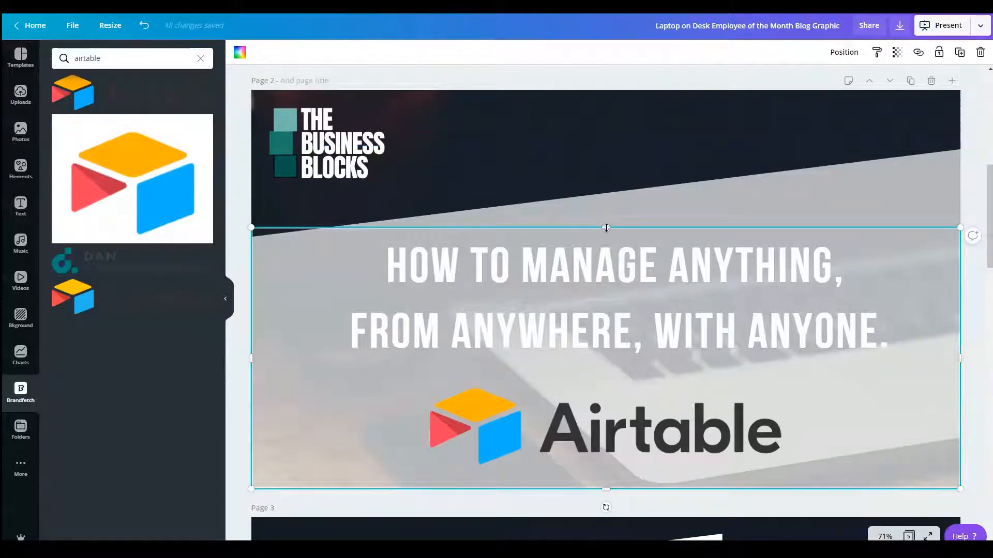
Step: Enlarge the Business Blocks logo and shift it slightly inward from the page 2 corner
{"action": "left_click", "coordinate": [390, 173]}
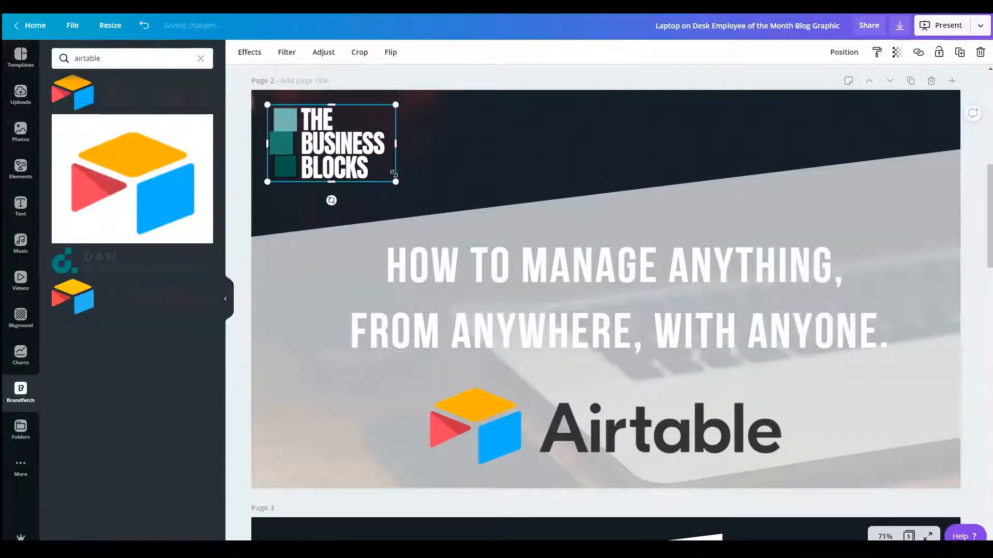
{"action": "left_click_drag", "start_coordinate": [393, 173], "coordinate": [433, 206]}
{"action": "left_click_drag", "start_coordinate": [359, 161], "coordinate": [376, 164]}
{"action": "left_click", "coordinate": [261, 213]}
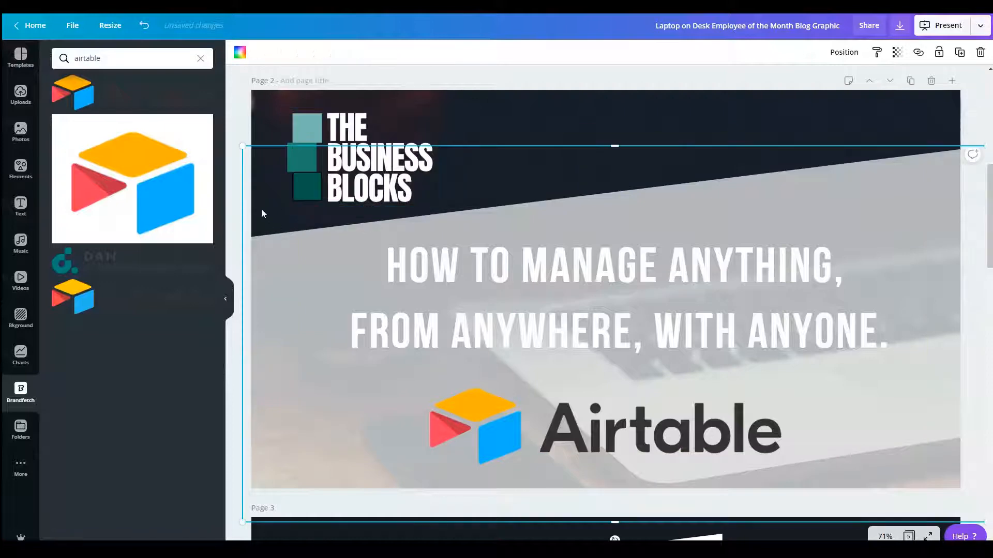
{"action": "left_click", "coordinate": [731, 156]}
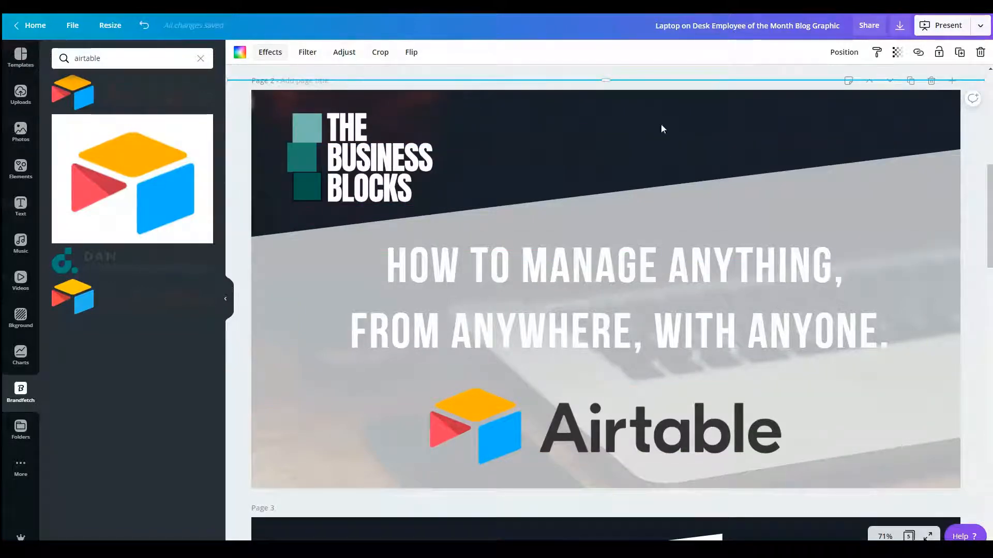
Step: Try the None, Block and Fade page animations on page 2 and return to Tumble
{"action": "left_click", "coordinate": [977, 165]}
{"action": "left_click", "coordinate": [266, 52]}
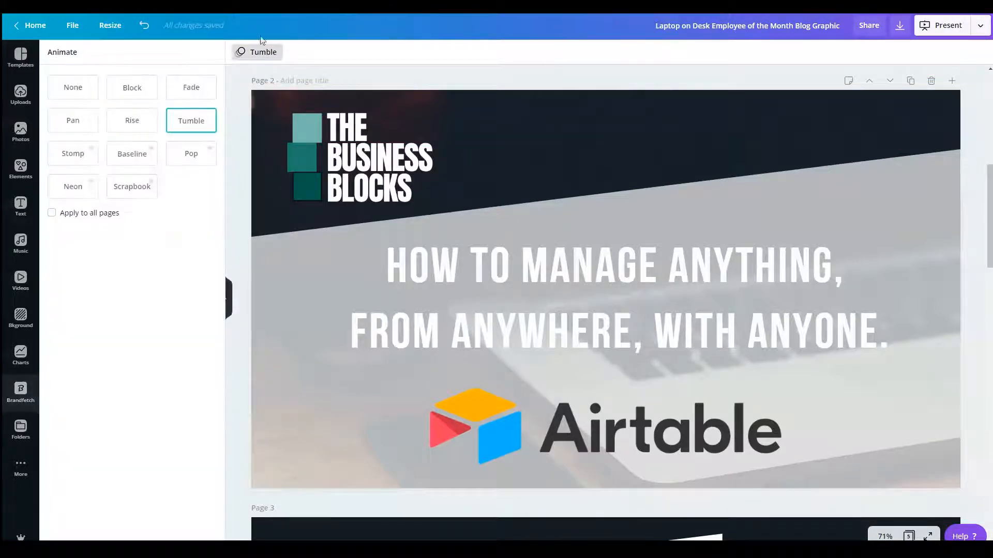
{"action": "left_click", "coordinate": [83, 87]}
{"action": "left_click", "coordinate": [140, 91]}
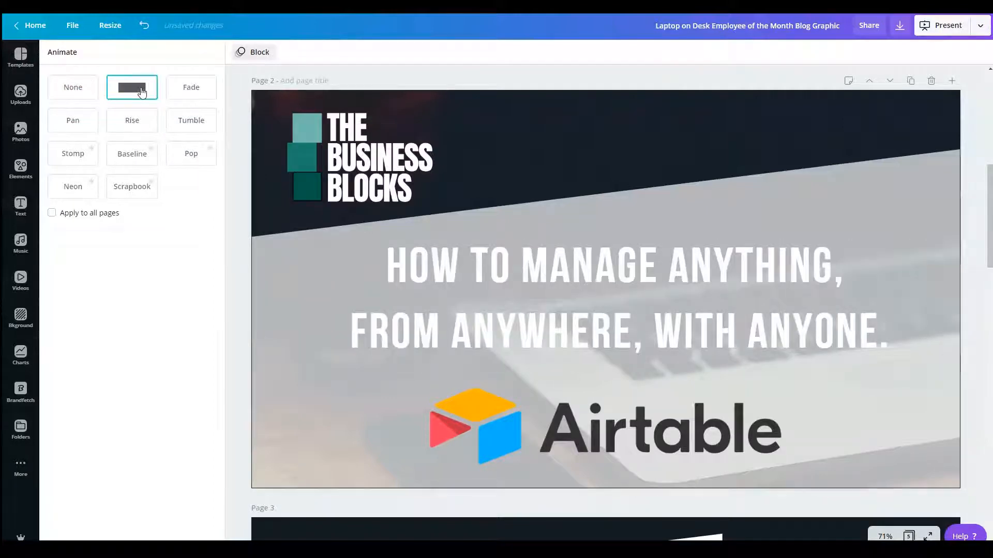
{"action": "left_click", "coordinate": [185, 93]}
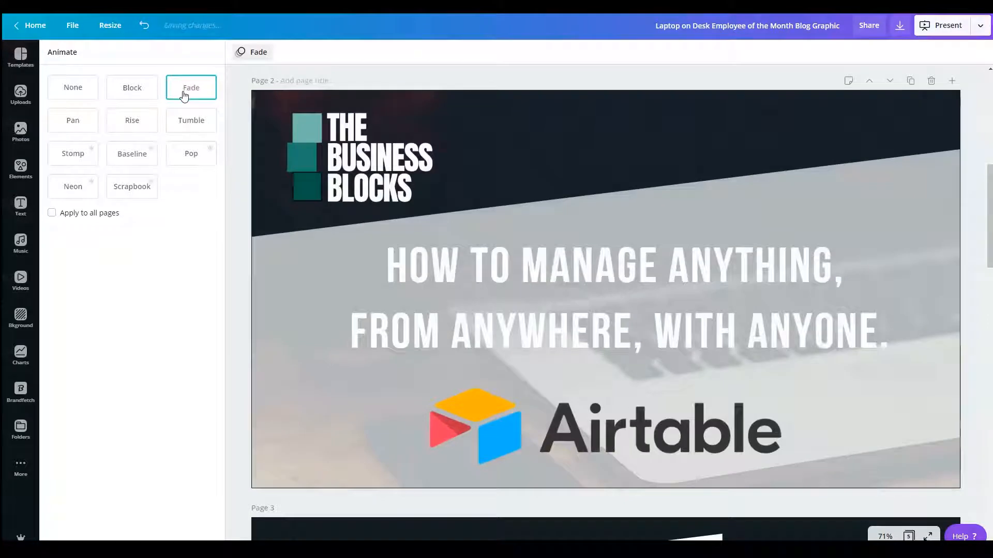
{"action": "left_click", "coordinate": [184, 125]}
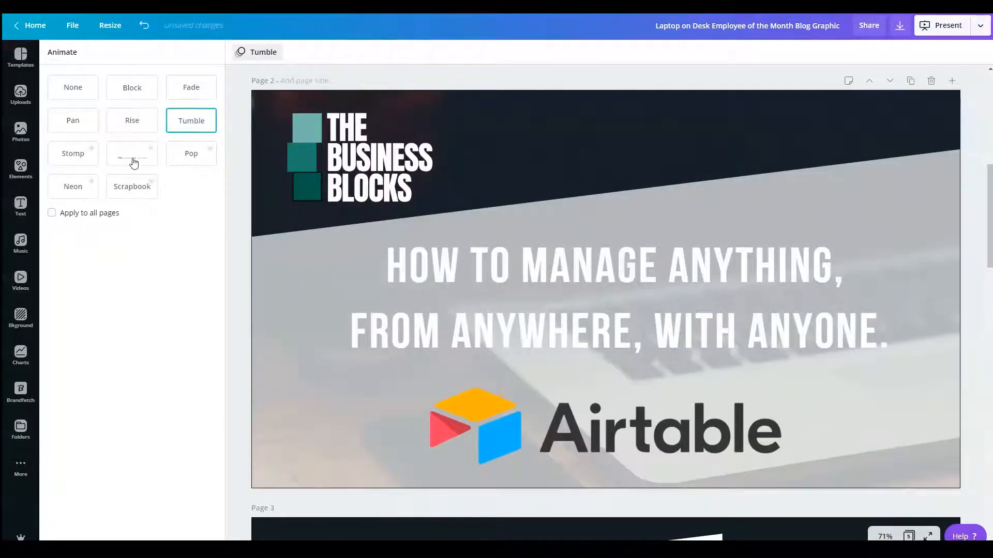
Step: Compare the animations assigned to pages 1 and 2, and close the animation options
{"action": "scroll", "coordinate": [644, 392], "scroll_direction": "up", "scroll_amount": 3}
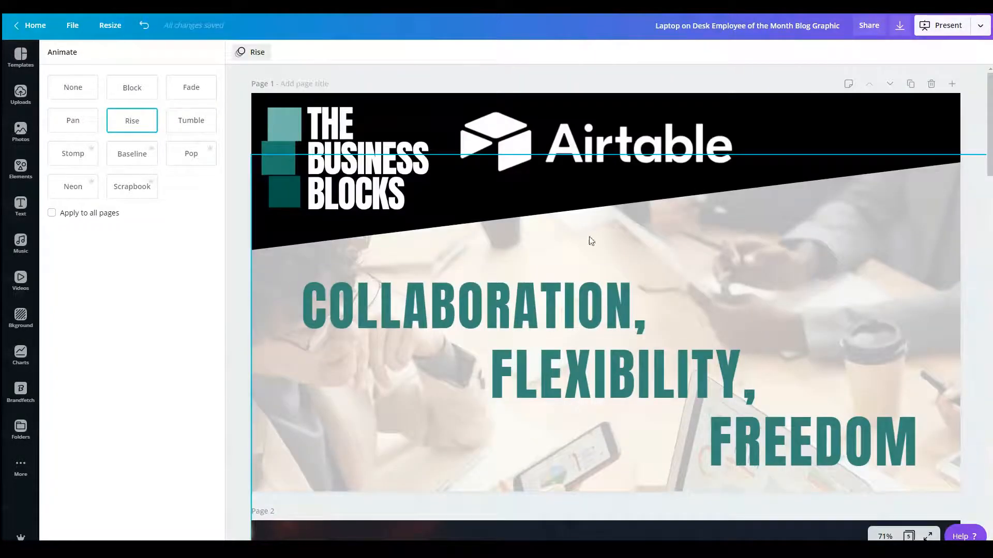
{"action": "scroll", "coordinate": [747, 217], "scroll_direction": "down", "scroll_amount": 2}
{"action": "scroll", "coordinate": [753, 222], "scroll_direction": "down", "scroll_amount": 7}
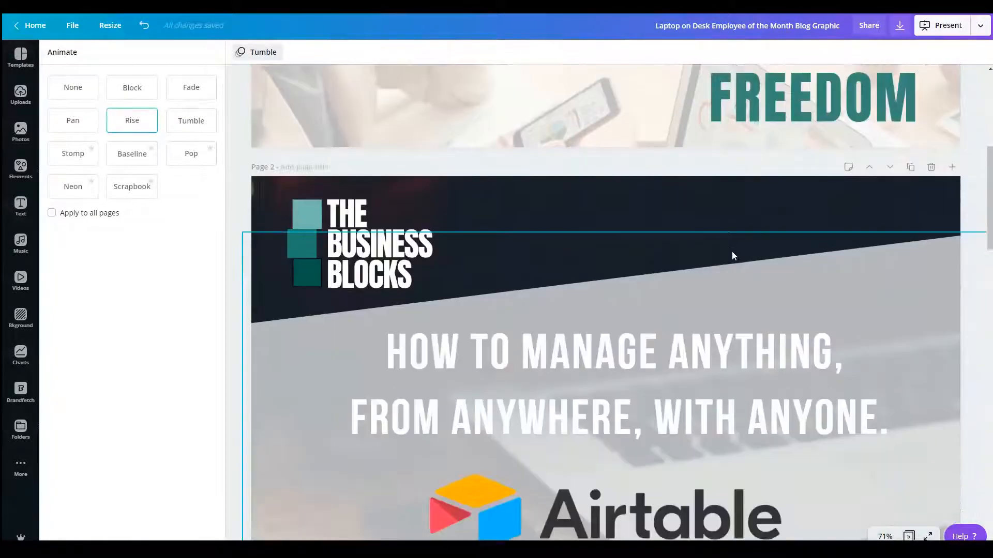
{"action": "scroll", "coordinate": [734, 250], "scroll_direction": "up", "scroll_amount": 2}
{"action": "left_click", "coordinate": [261, 55]}
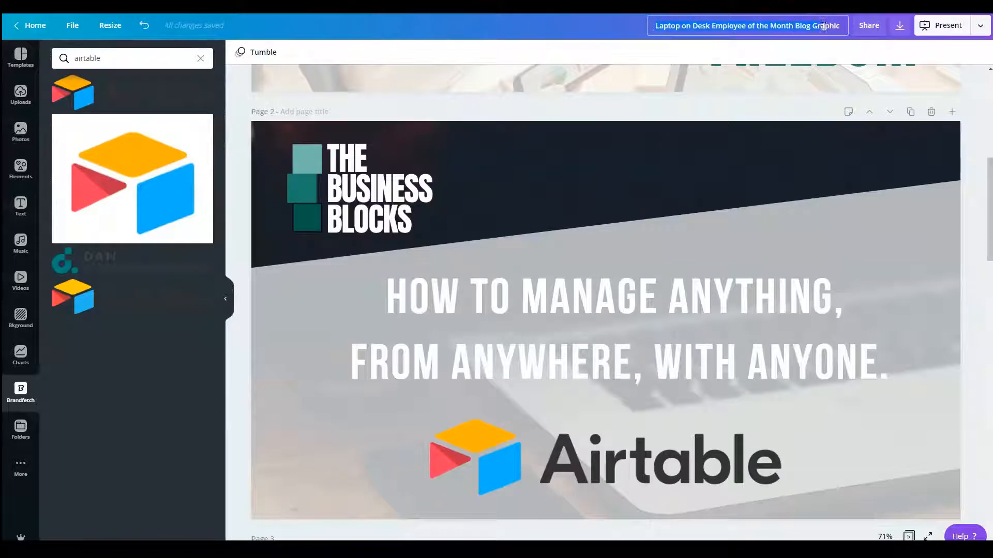
Step: Rename the design as "Airtable: Featured Image"
{"action": "type", "text": "Airtable"}
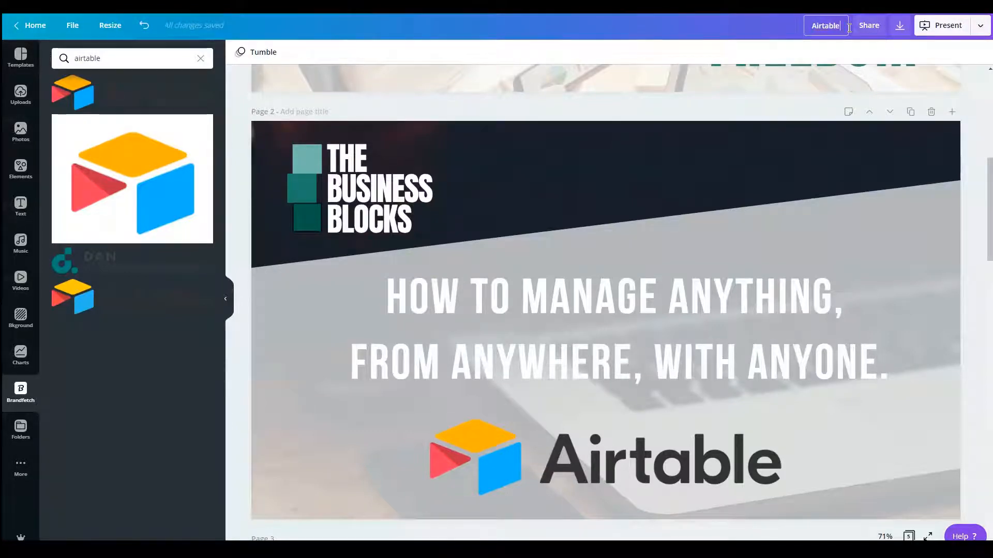
{"action": "type", "text": ":"}
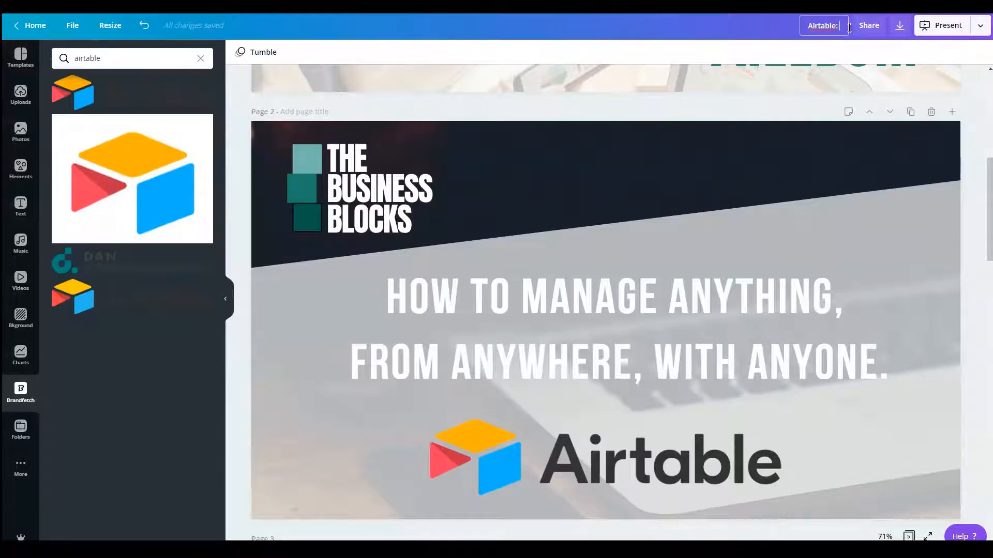
{"action": "type", "text": " Featured IMag"}
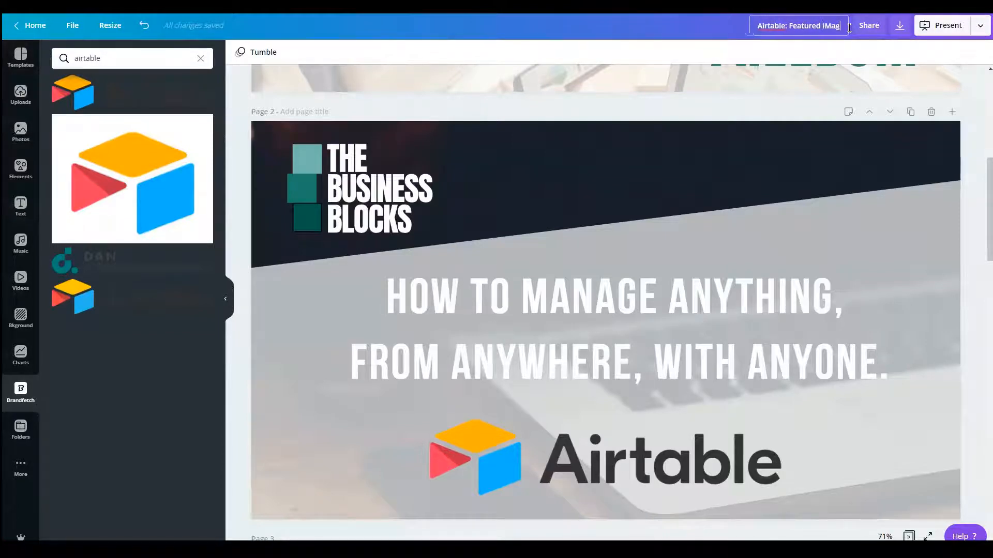
{"action": "type", "text": "e"}
{"action": "key", "text": "BackSpace"}
{"action": "key", "text": "BackSpace"}
{"action": "key", "text": "BackSpace"}
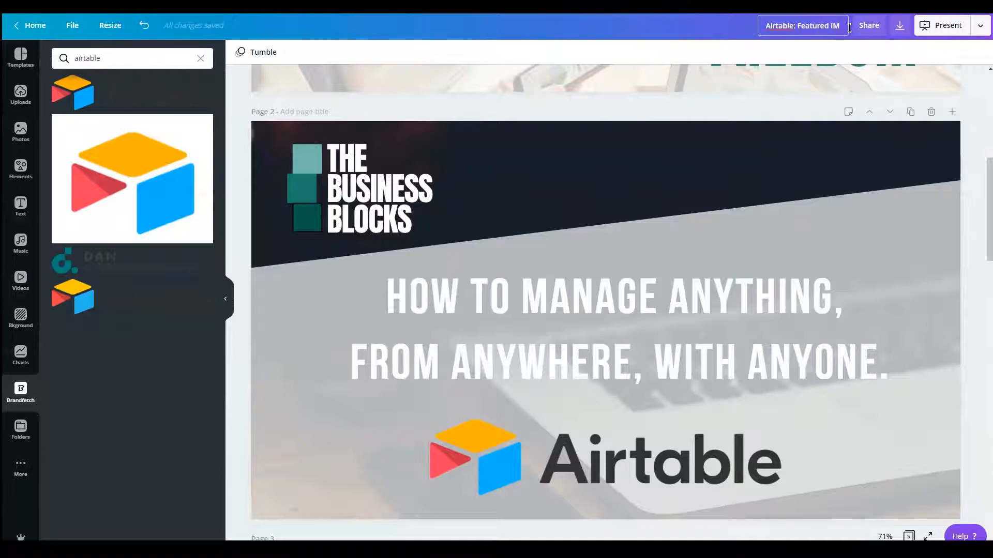
{"action": "key", "text": "BackSpace"}
{"action": "type", "text": "mage"}
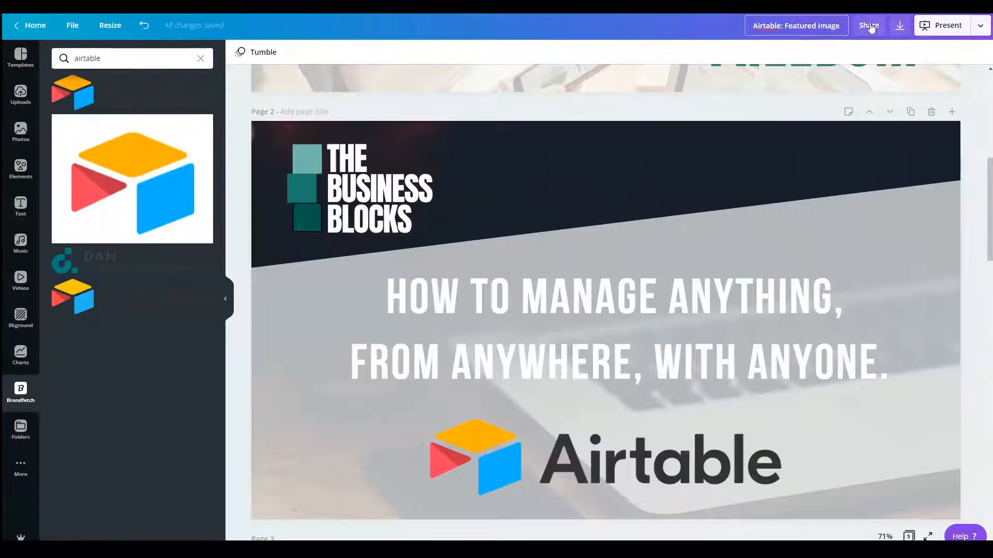
{"action": "key", "text": "Return"}
Step: Open the design's download options and set the file type to GIF
{"action": "left_click", "coordinate": [981, 27]}
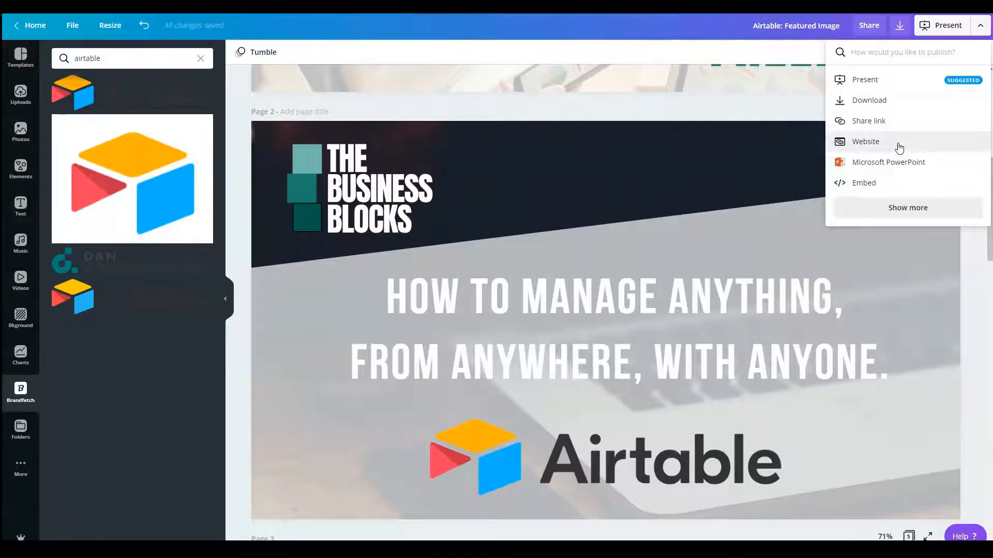
{"action": "left_click", "coordinate": [906, 105]}
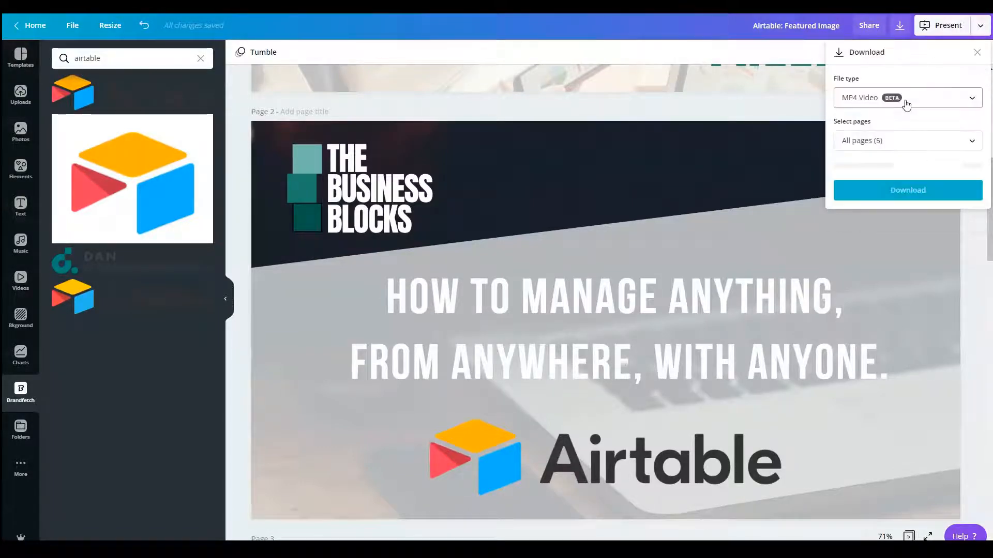
{"action": "left_click", "coordinate": [967, 103]}
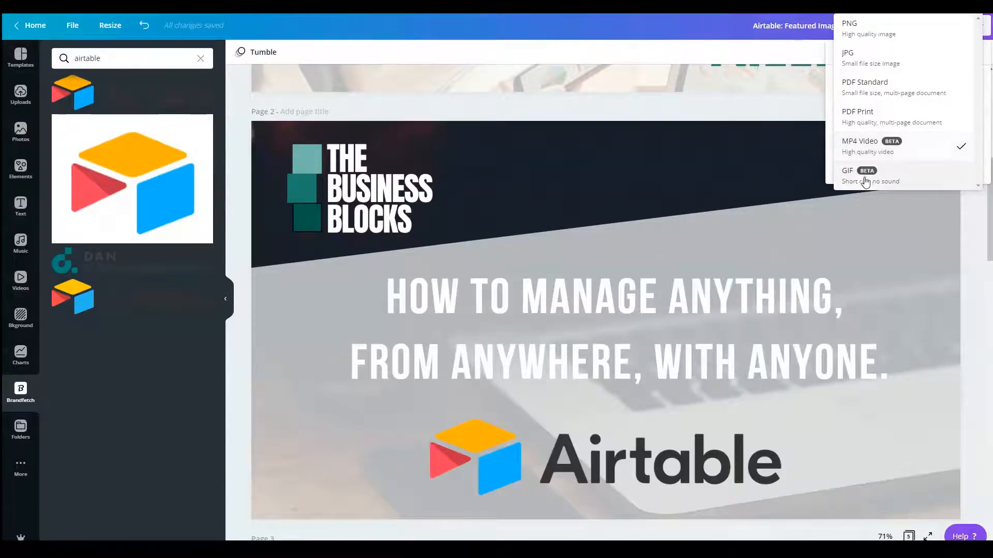
{"action": "left_click", "coordinate": [918, 178]}
Step: Limit the download to pages 1 and 2, download the GIF and dismiss the confirmation
{"action": "left_click", "coordinate": [909, 149]}
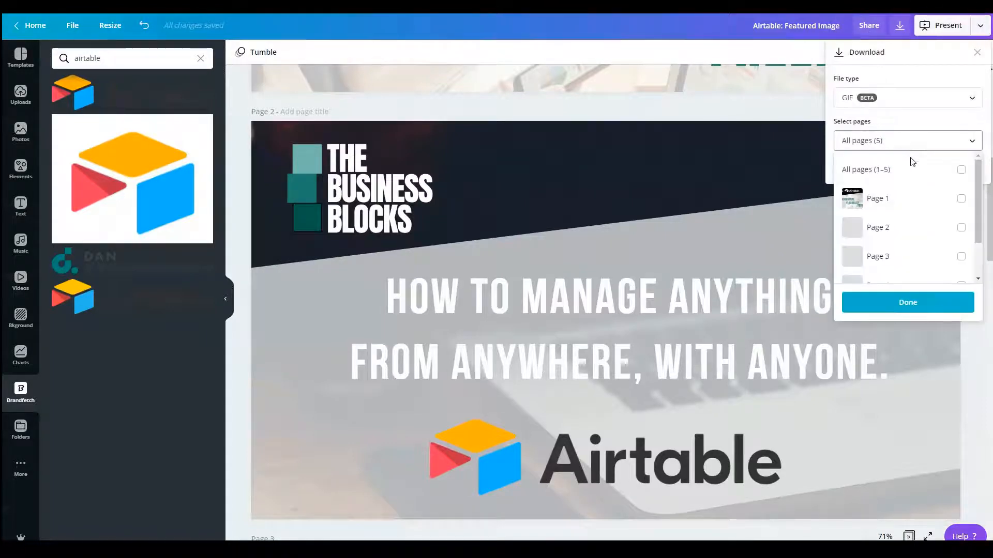
{"action": "left_click_drag", "start_coordinate": [978, 211], "coordinate": [987, 250]}
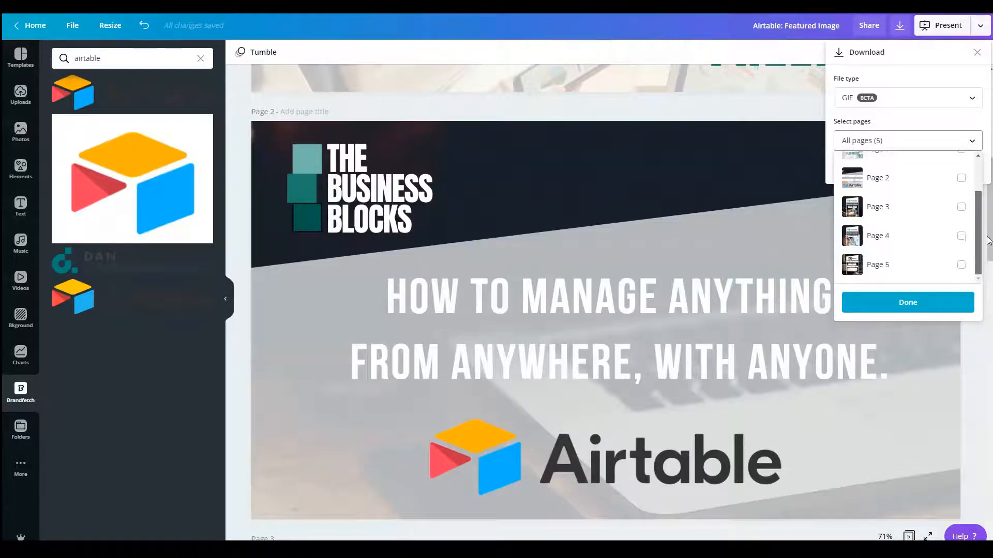
{"action": "scroll", "coordinate": [987, 250], "scroll_direction": "up", "scroll_amount": 3}
{"action": "left_click", "coordinate": [962, 227]}
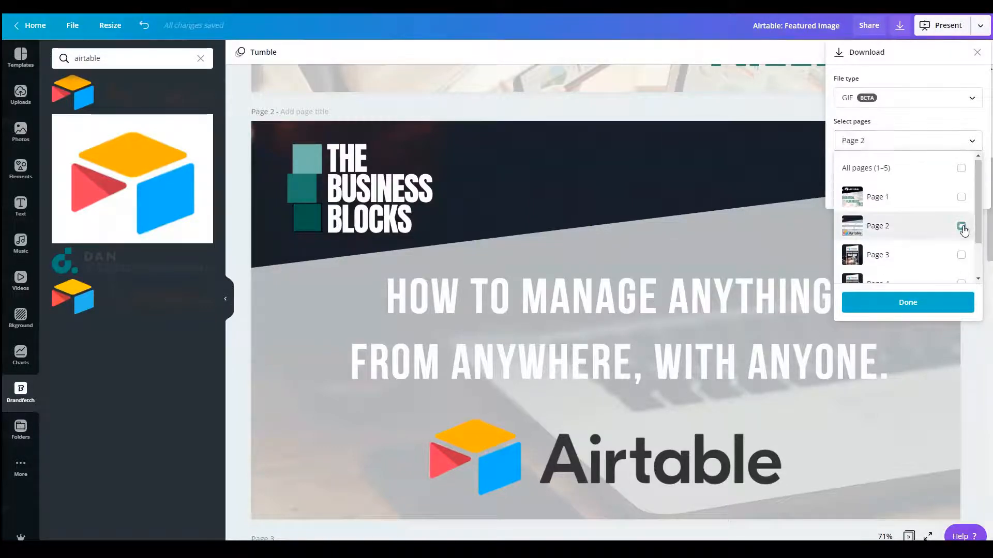
{"action": "left_click", "coordinate": [961, 198]}
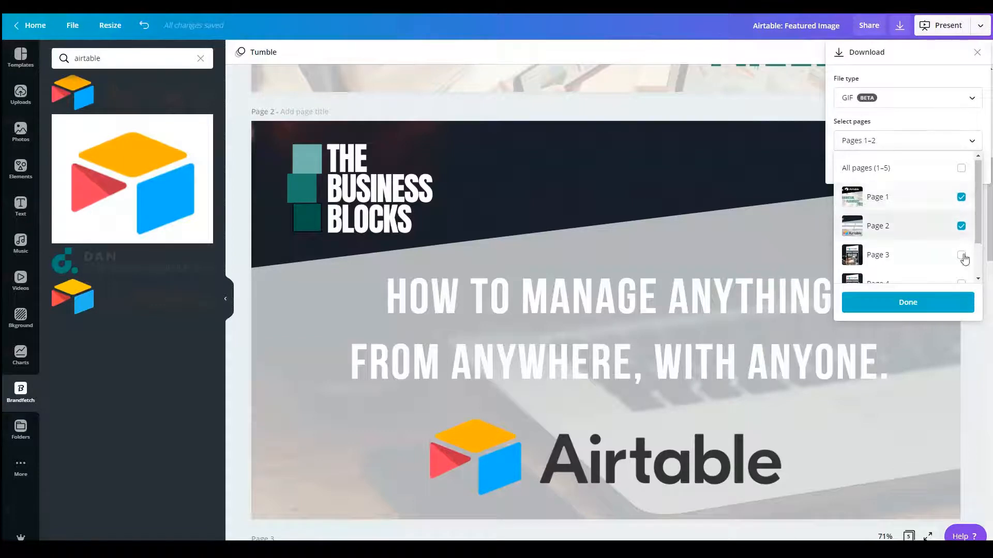
{"action": "left_click", "coordinate": [915, 305]}
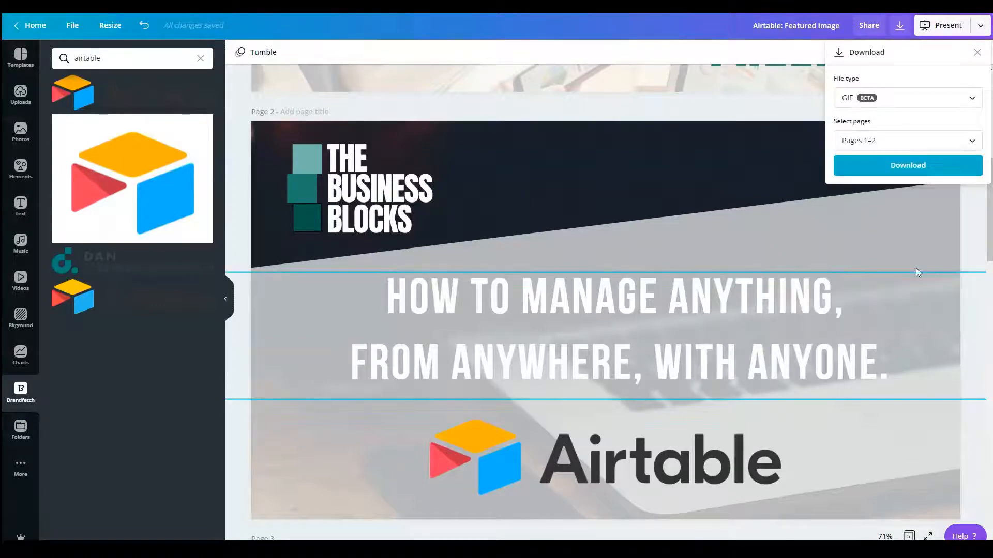
{"action": "left_click", "coordinate": [913, 171]}
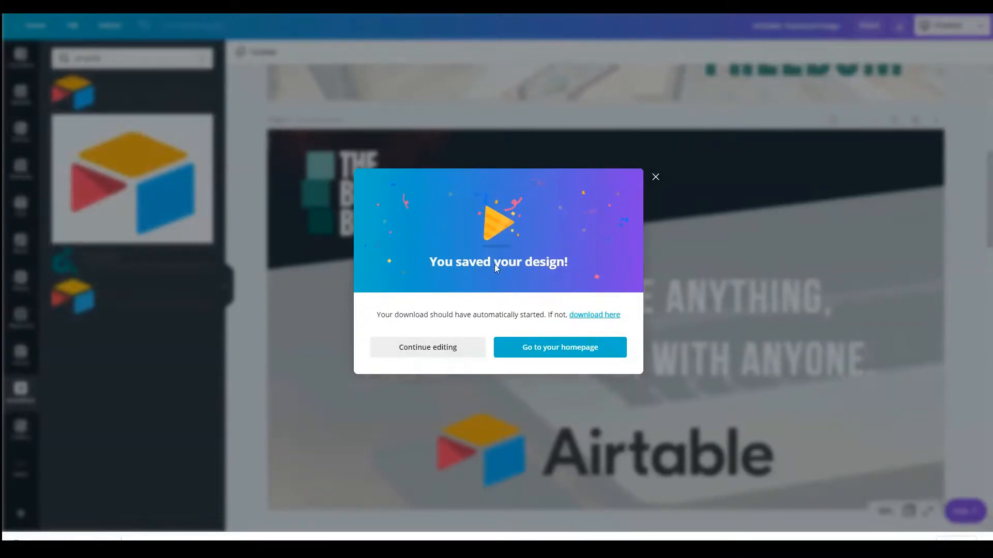
{"action": "left_click", "coordinate": [655, 177]}
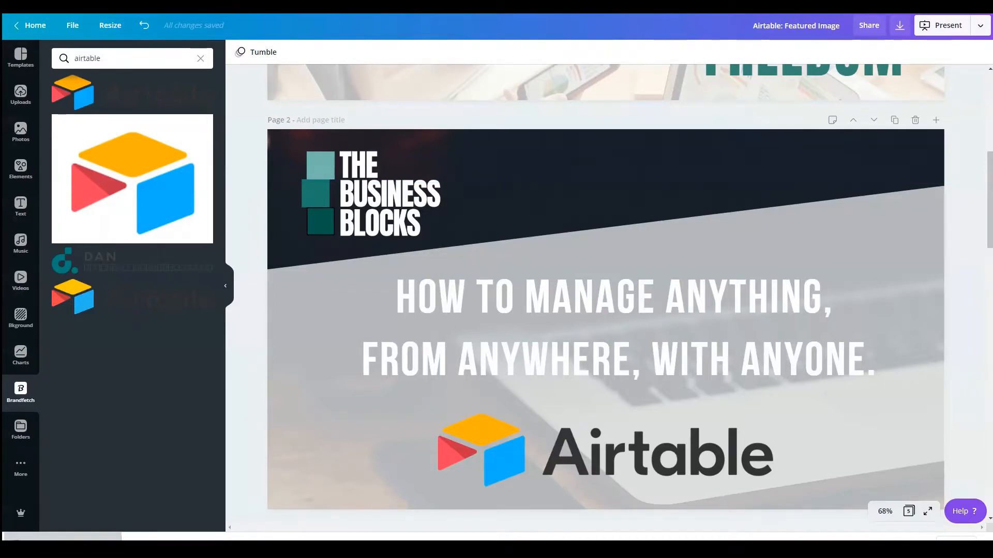
Step: Open the downloaded Airtable_ Featured Image.gif in Photos, watch it maximized, and return to page 1 of the design
{"action": "left_click_drag", "start_coordinate": [740, 541], "coordinate": [687, 132]}
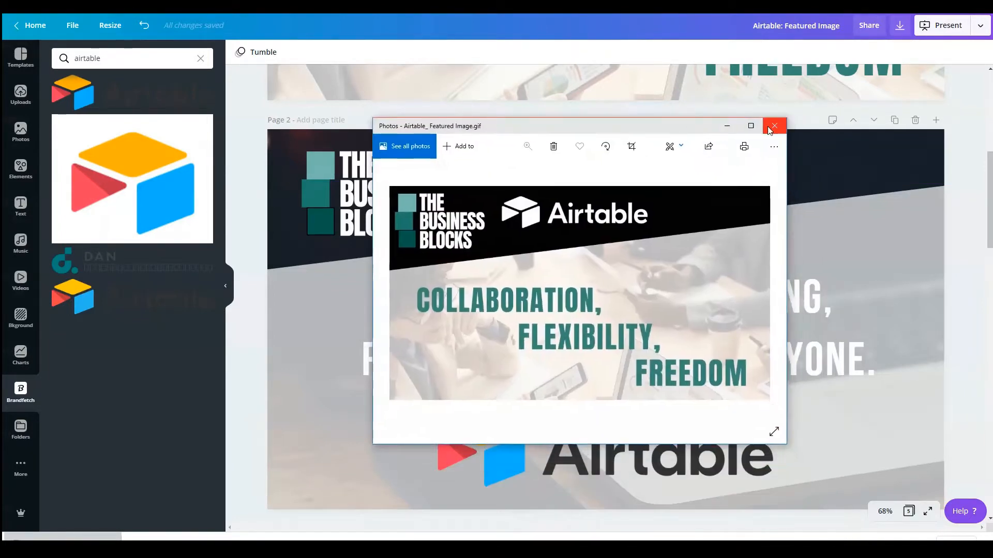
{"action": "left_click", "coordinate": [750, 126]}
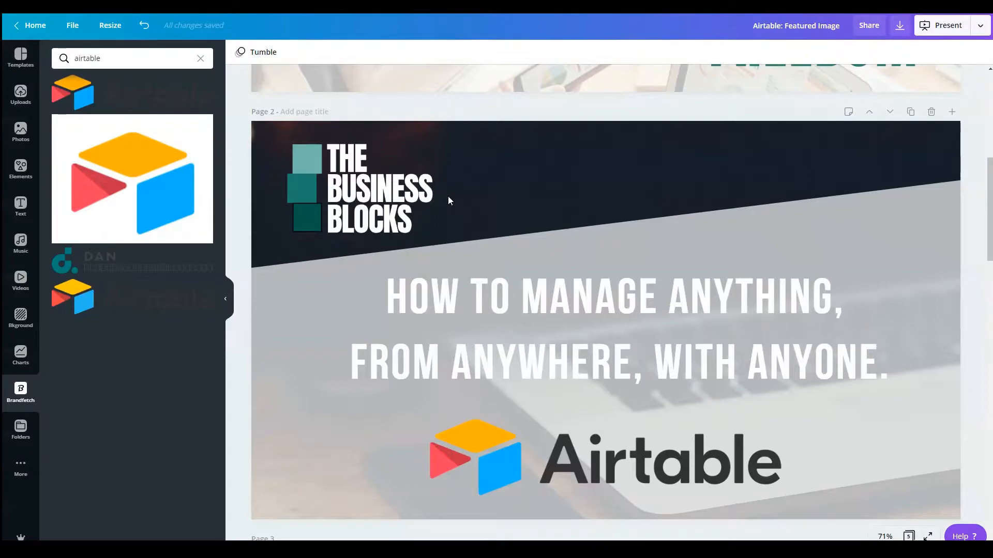
{"action": "left_click", "coordinate": [434, 207]}
{"action": "scroll", "coordinate": [388, 181], "scroll_direction": "up", "scroll_amount": 5}
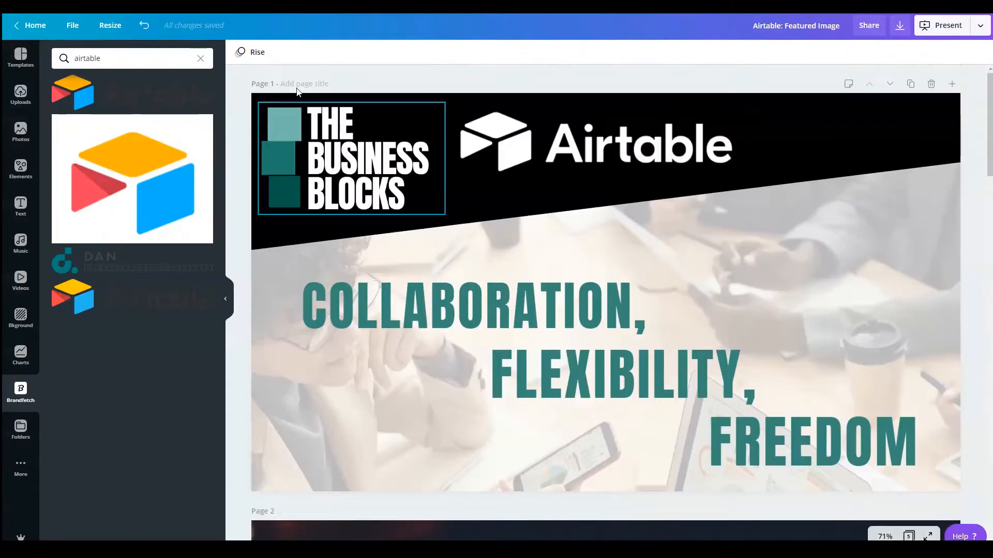
Step: Review pages 1 and 2 of the design and look over its publishing options without choosing one
{"action": "scroll", "coordinate": [359, 181], "scroll_direction": "down", "scroll_amount": 5}
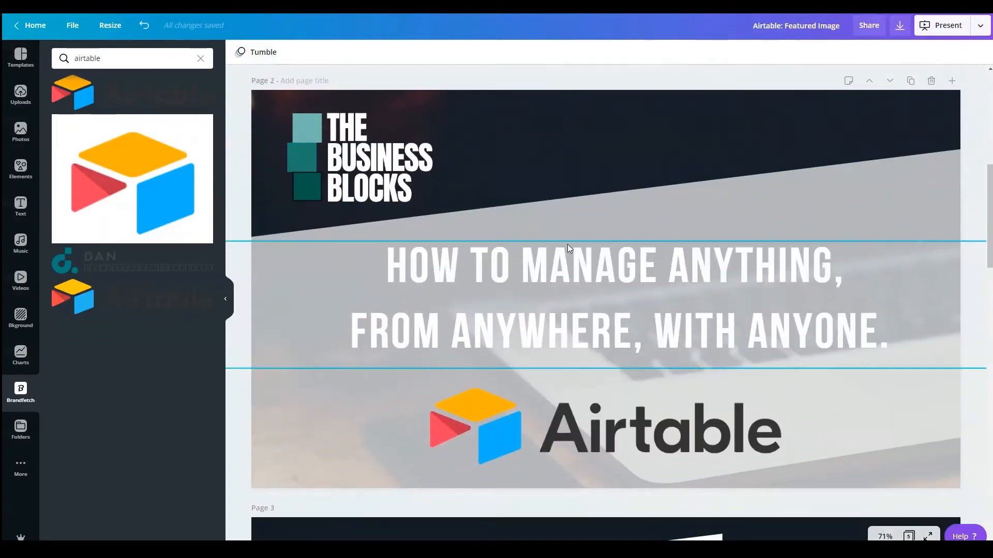
{"action": "scroll", "coordinate": [564, 247], "scroll_direction": "up", "scroll_amount": 5}
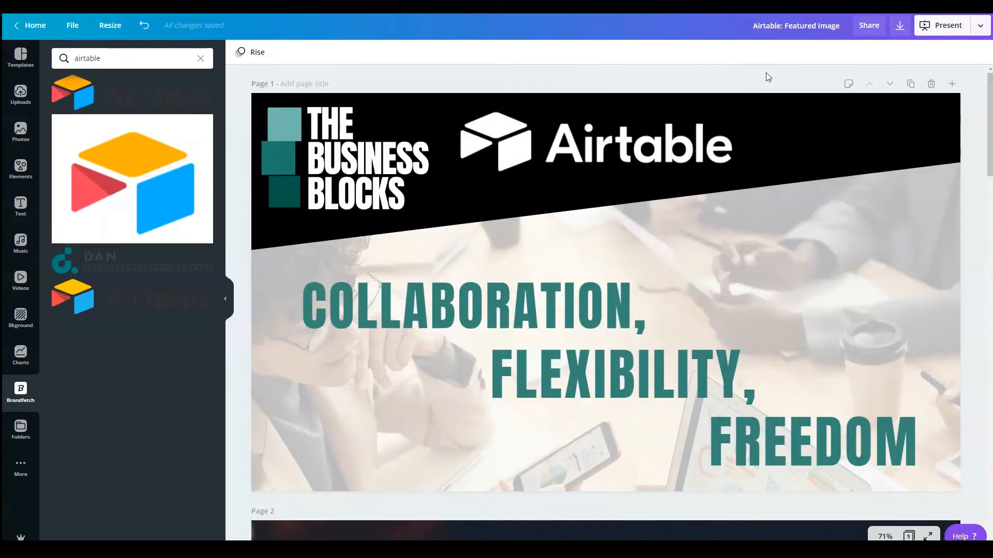
{"action": "left_click", "coordinate": [980, 25]}
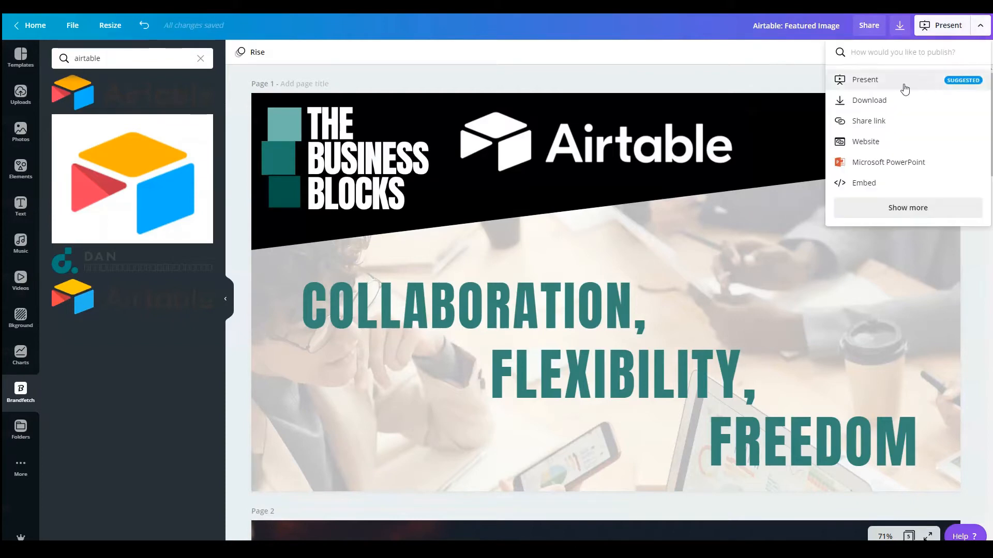
{"action": "left_click", "coordinate": [754, 77]}
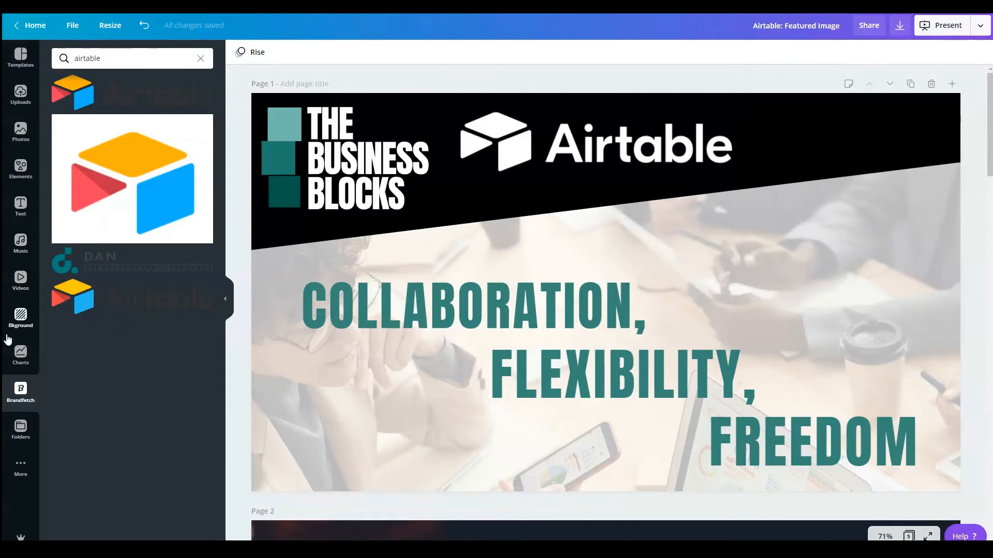
Step: Browse the Brandfetch logo collection and show its recent website searches
{"action": "left_click", "coordinate": [33, 389]}
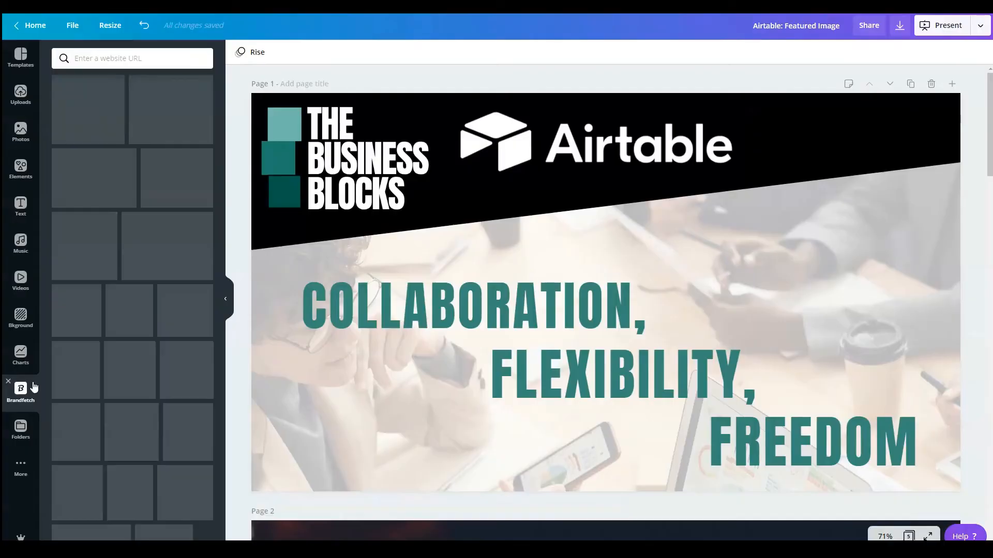
{"action": "scroll", "coordinate": [163, 218], "scroll_direction": "down", "scroll_amount": 10}
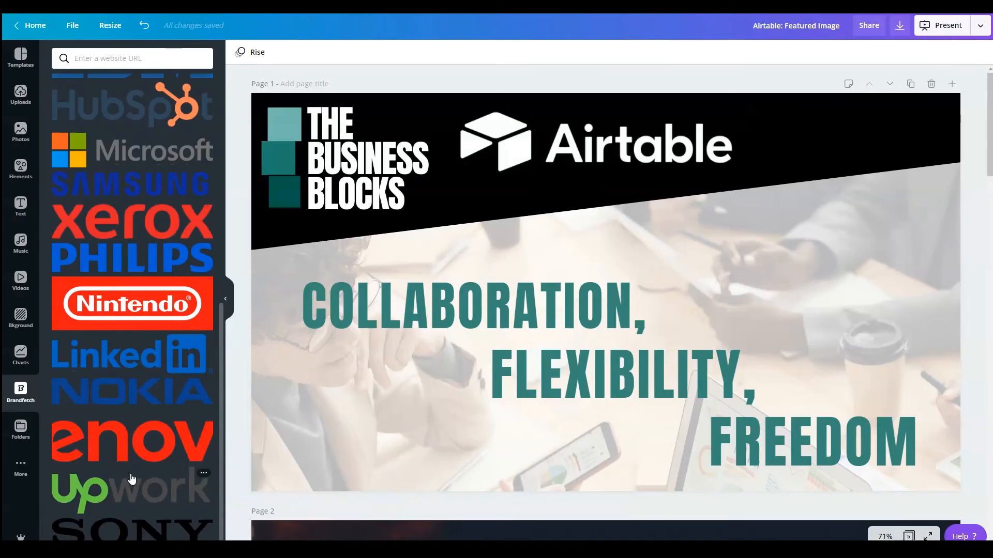
{"action": "scroll", "coordinate": [131, 476], "scroll_direction": "up", "scroll_amount": 10}
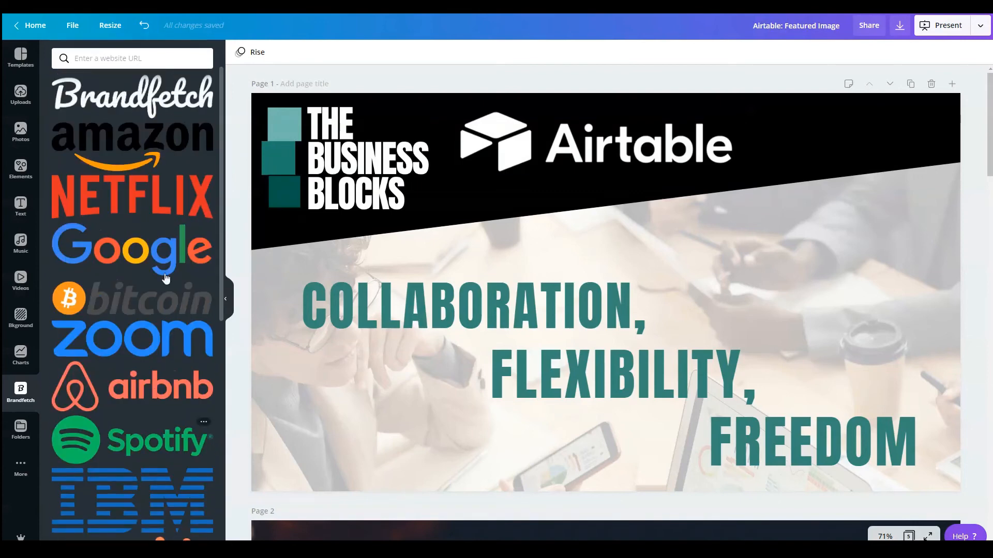
{"action": "left_click", "coordinate": [133, 64]}
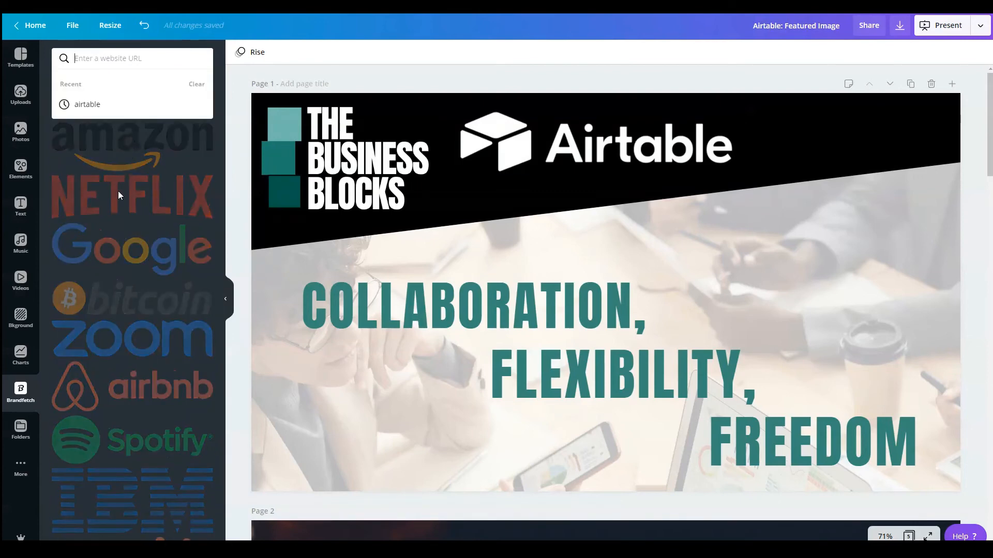